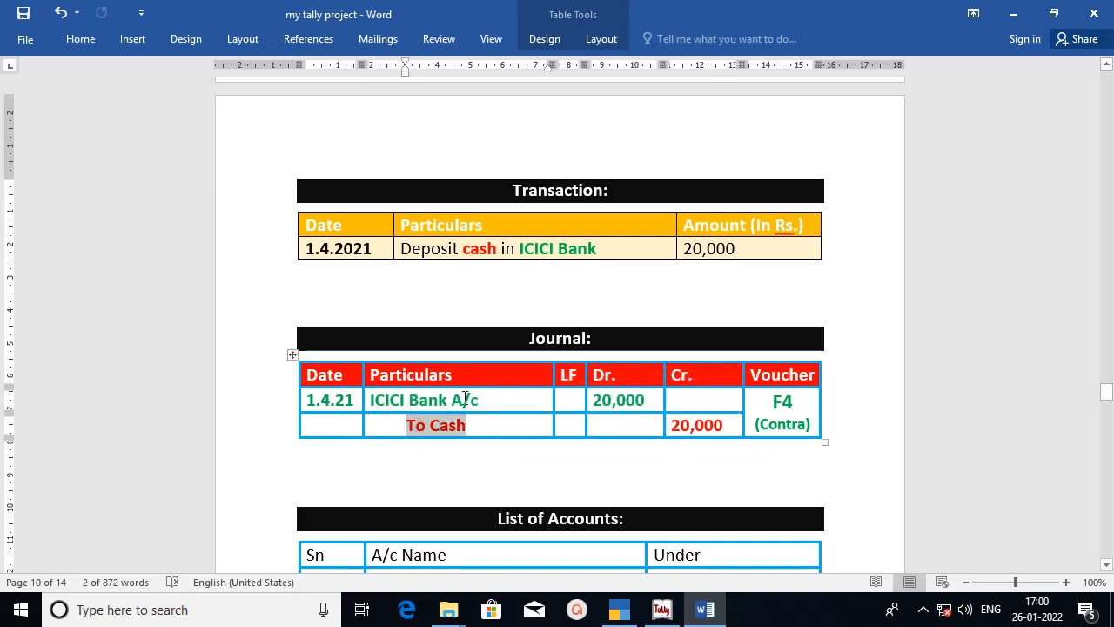
Step: Examine the journal entry's debit and credit amounts, its voucher type, and the account under List of Accounts
click(599, 403)
click(684, 425)
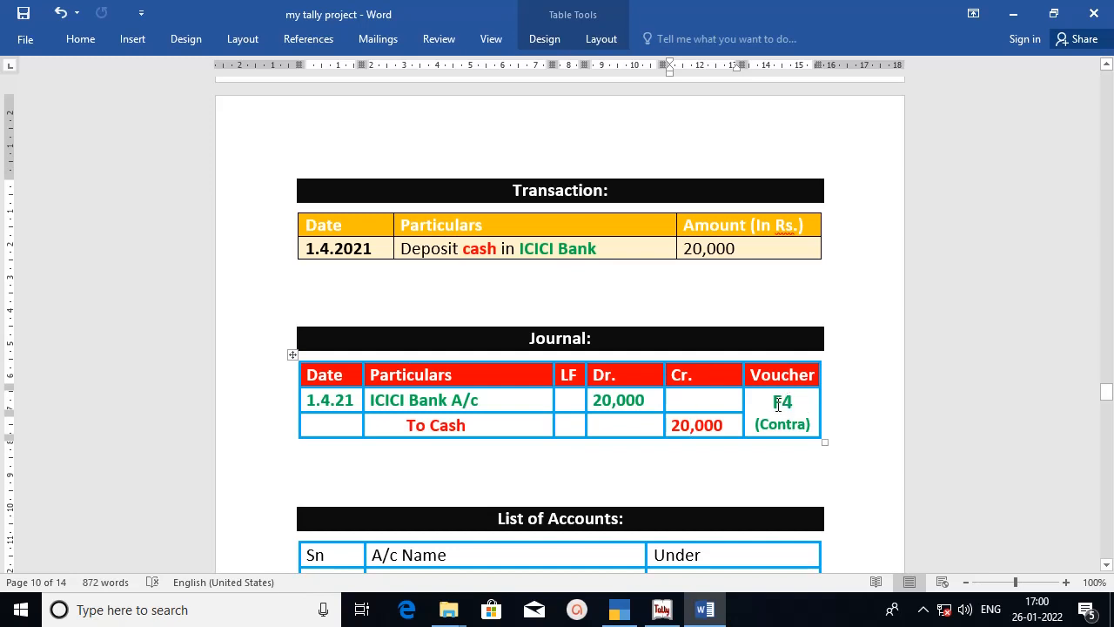
drag(774, 402, 812, 428)
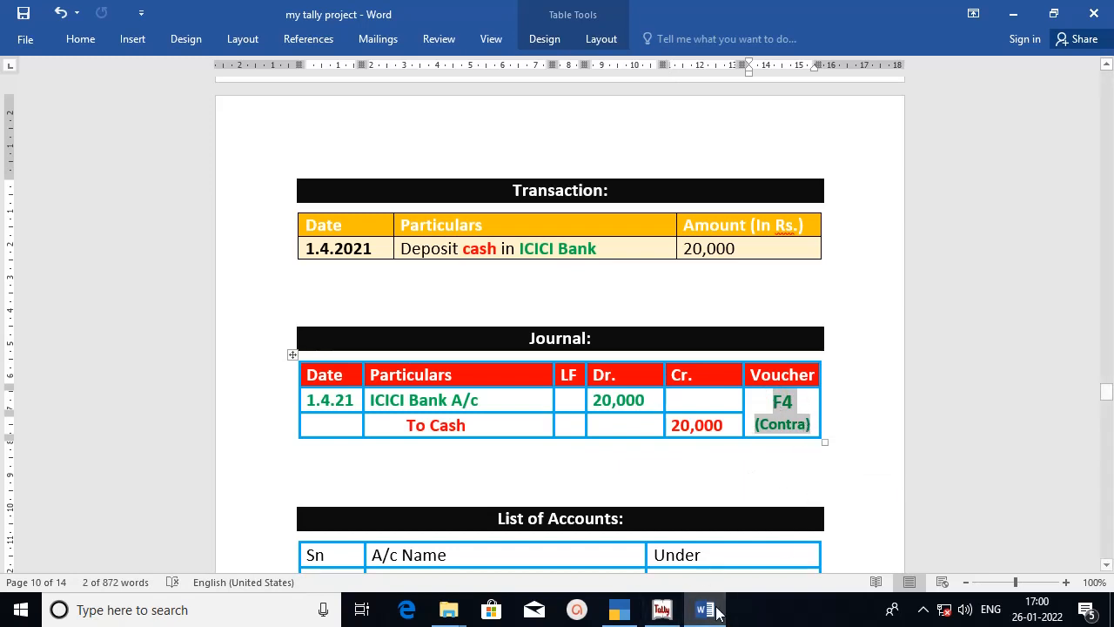
click(1107, 565)
click(1107, 565)
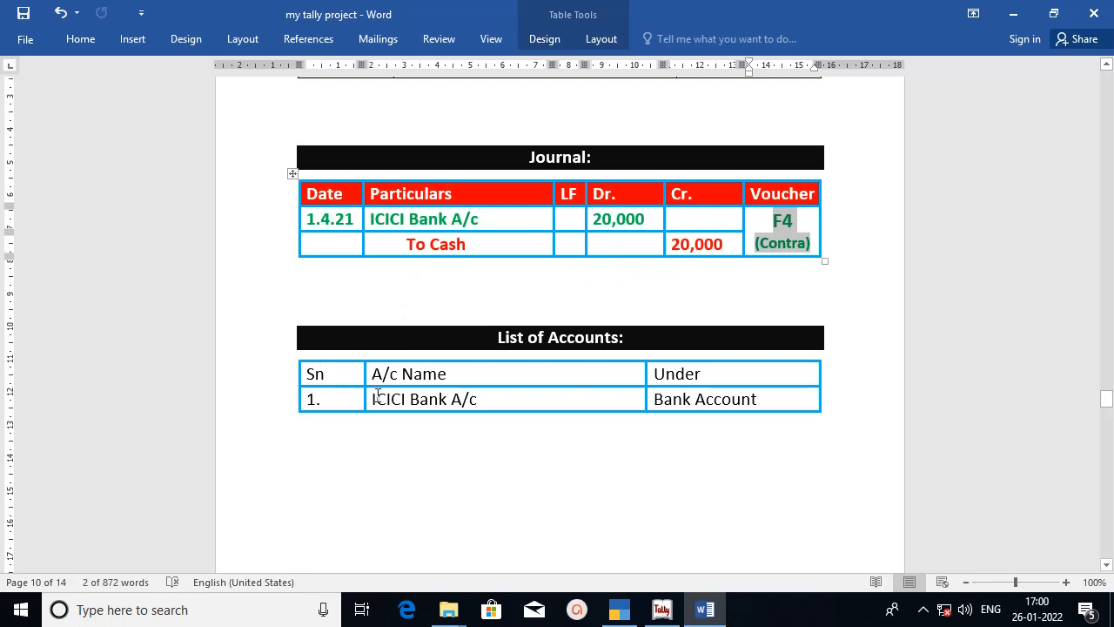
drag(395, 399, 464, 400)
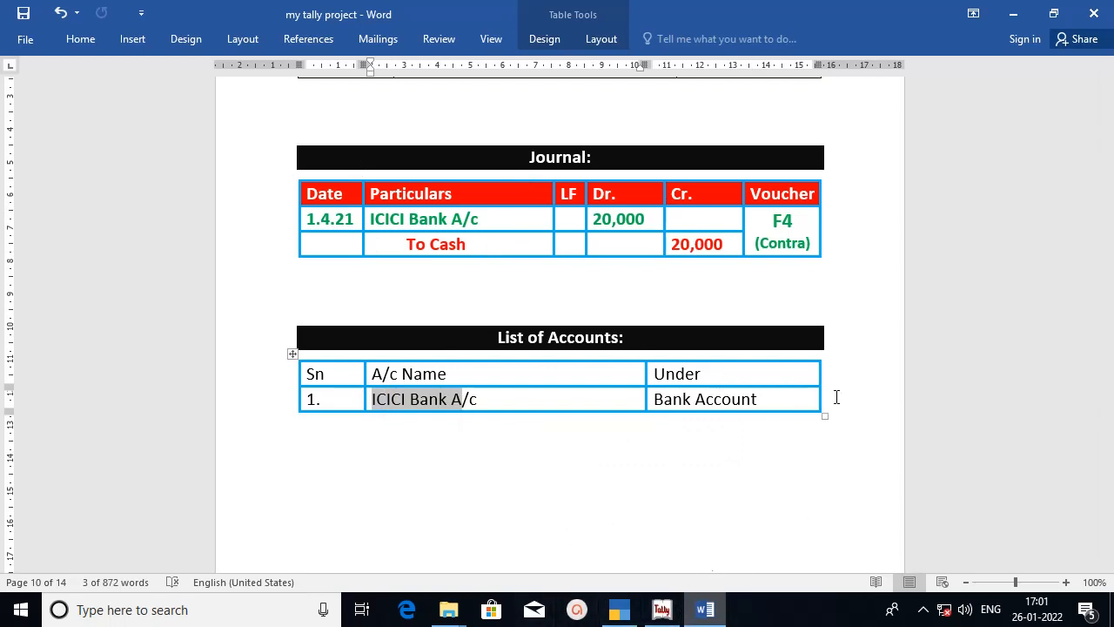
Step: Switch to Tally 9 and start a new single ledger named ICICI Bank without an alias
click(662, 610)
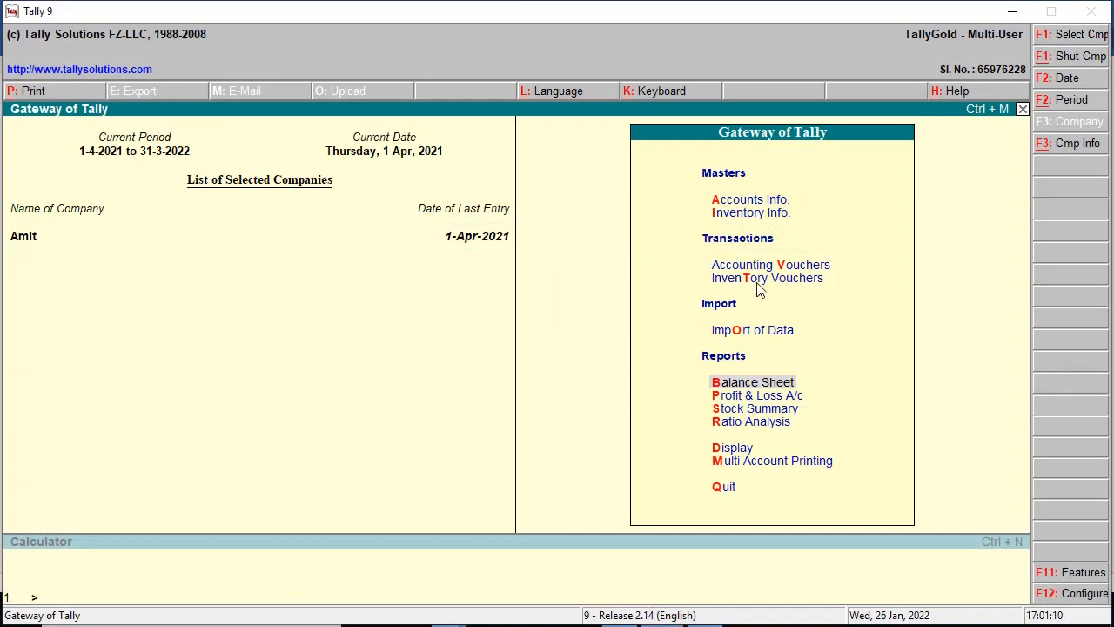
click(752, 200)
click(754, 200)
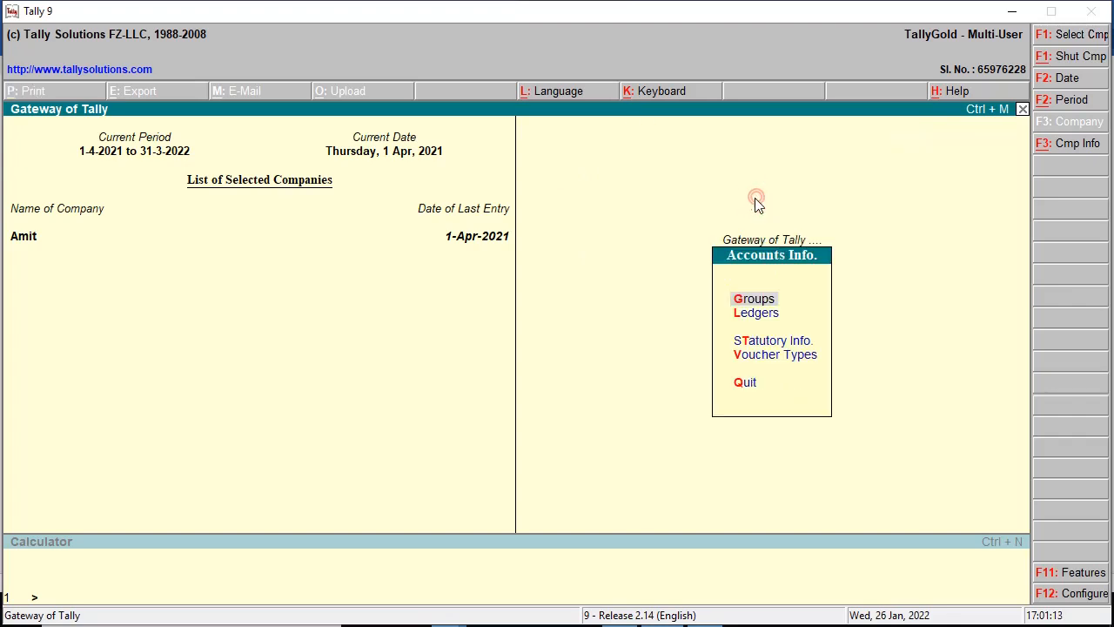
click(756, 317)
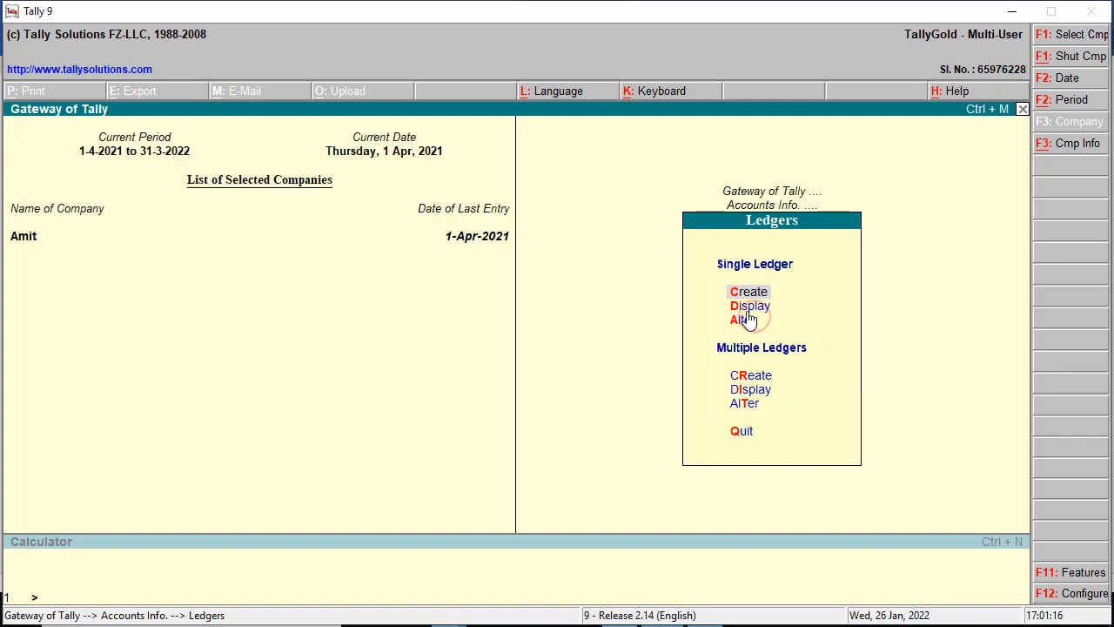
click(753, 296)
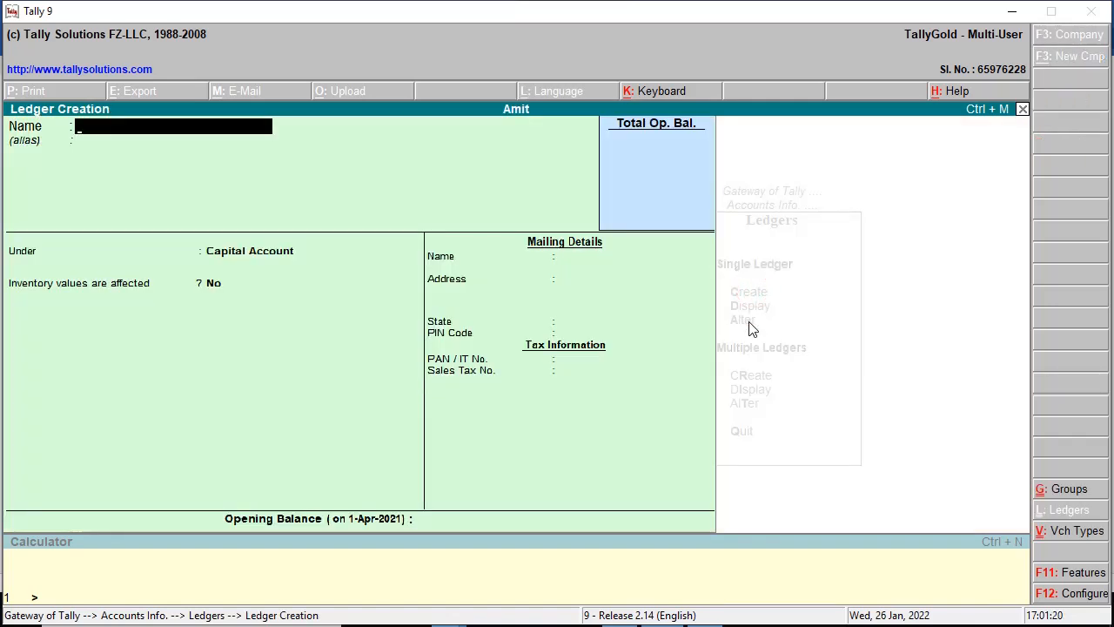
text(ICIC)
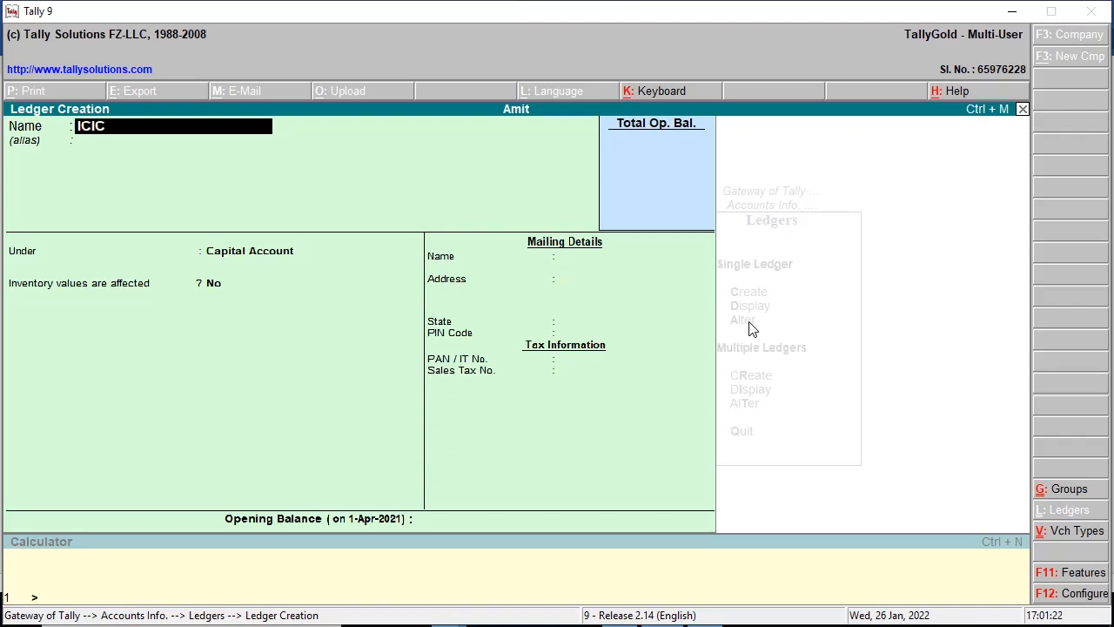
text(I Bank)
key(Return)
key(Return)
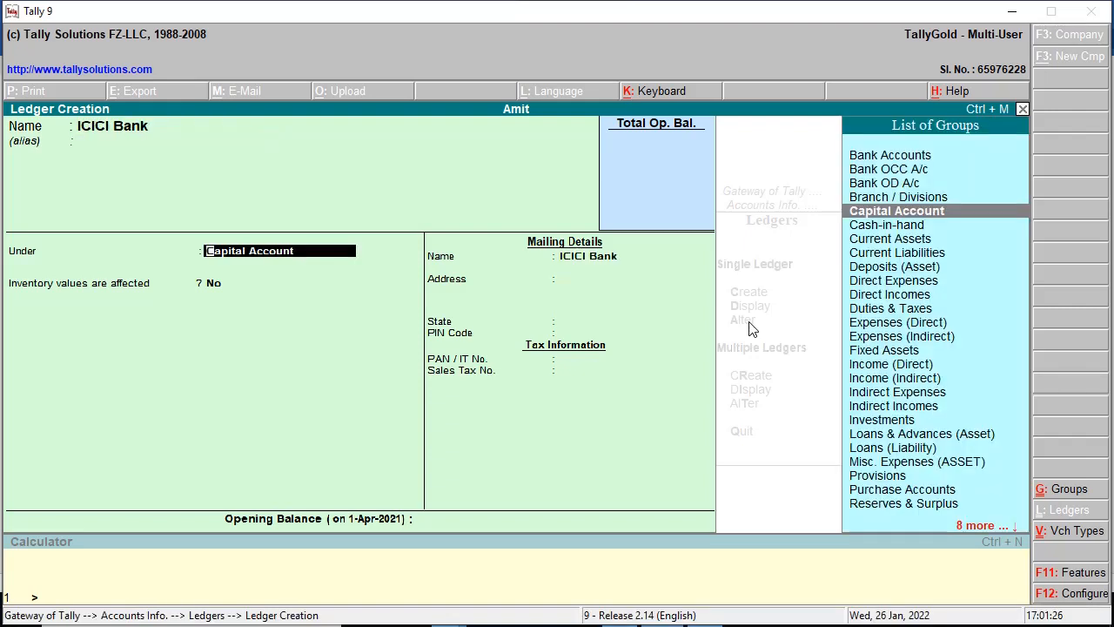
Step: Place the ICICI Bank ledger under Bank Accounts with default details, save it, and return to the Gateway of Tally
click(871, 157)
key(Return)
key(Return)
key(Return)
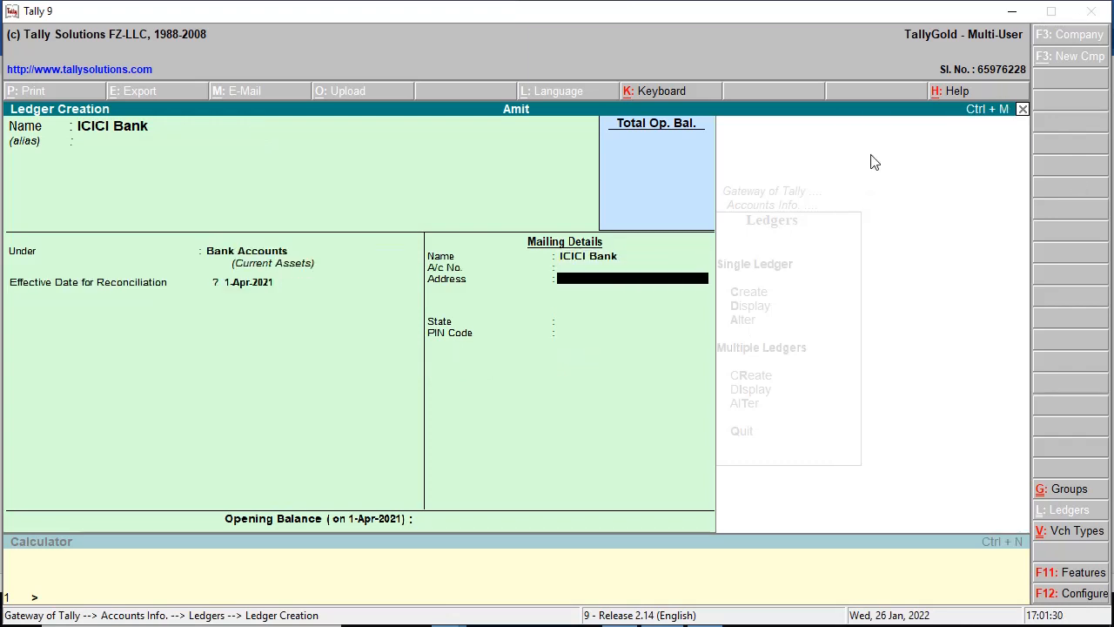
key(Return)
key(Return)
key(Return)
key(Return)
key(Return)
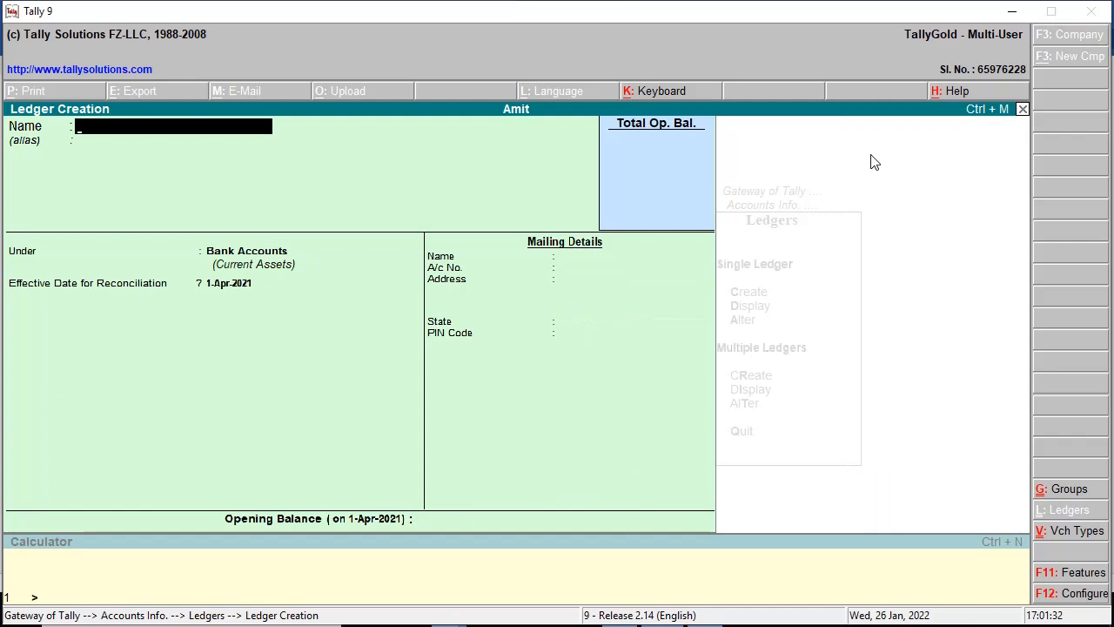
key(Escape)
key(Return)
key(Escape)
key(Escape)
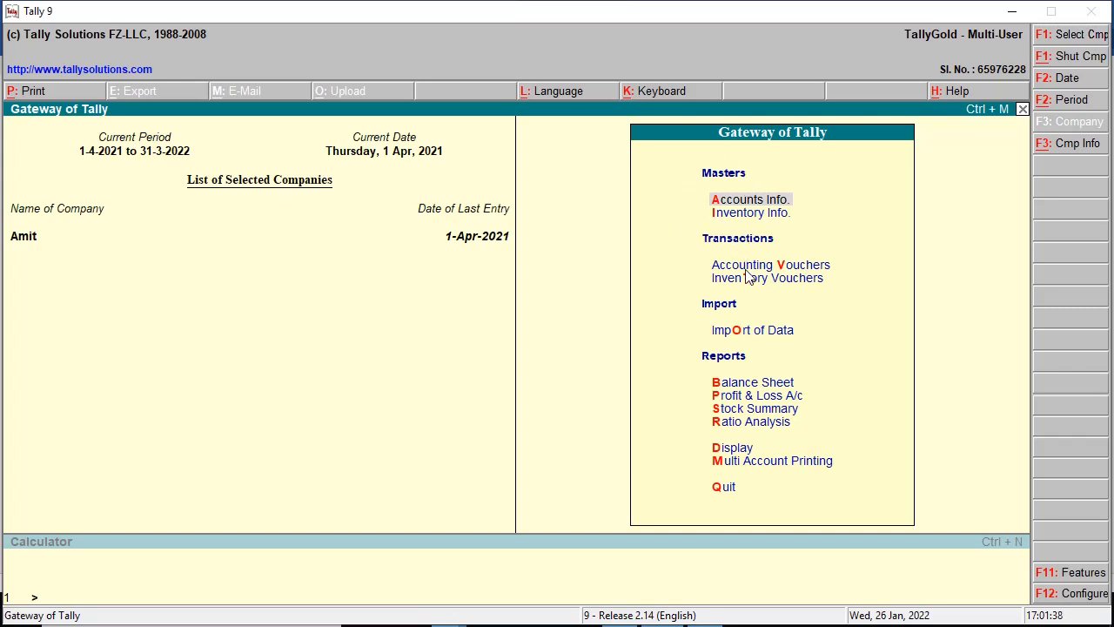
Step: Start a Contra accounting voucher and choose Cash as the credited account, checking it against the journal in Word
click(750, 269)
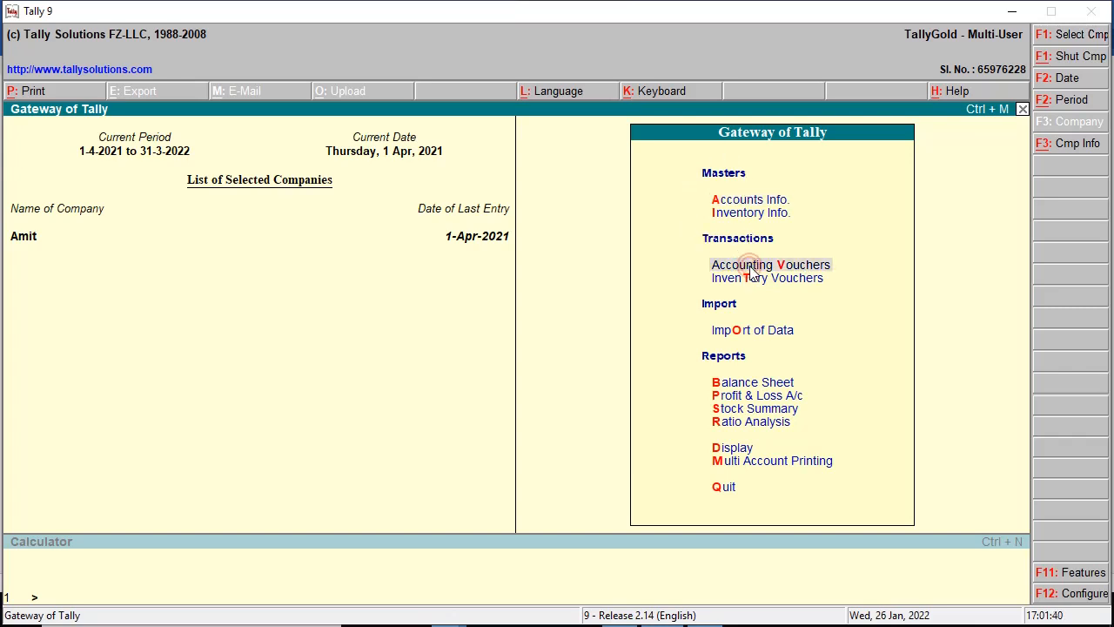
click(750, 268)
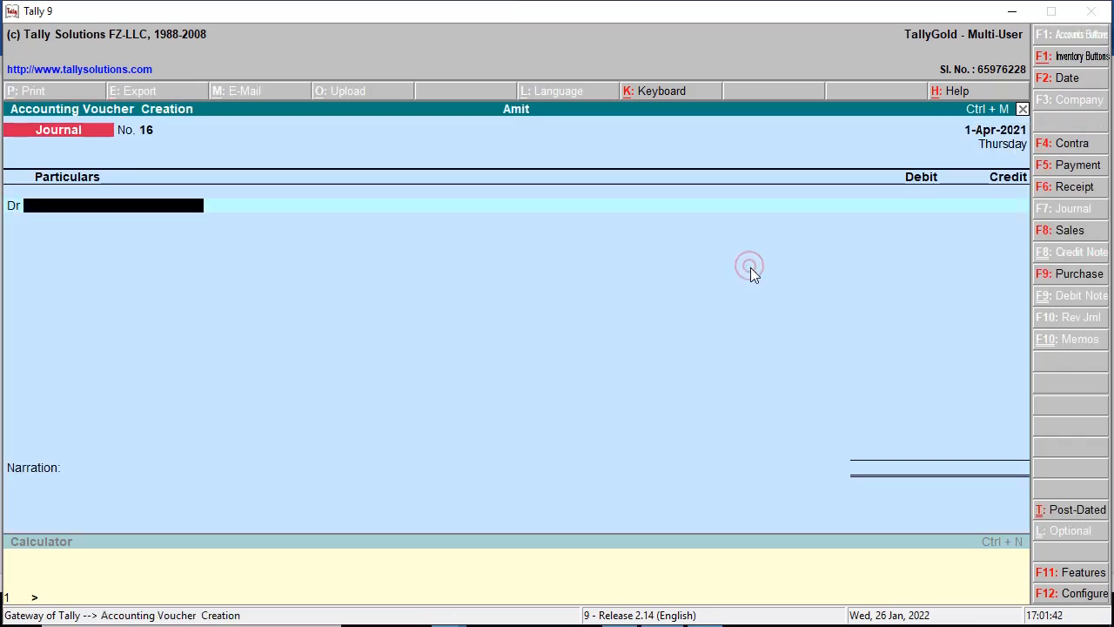
click(1090, 147)
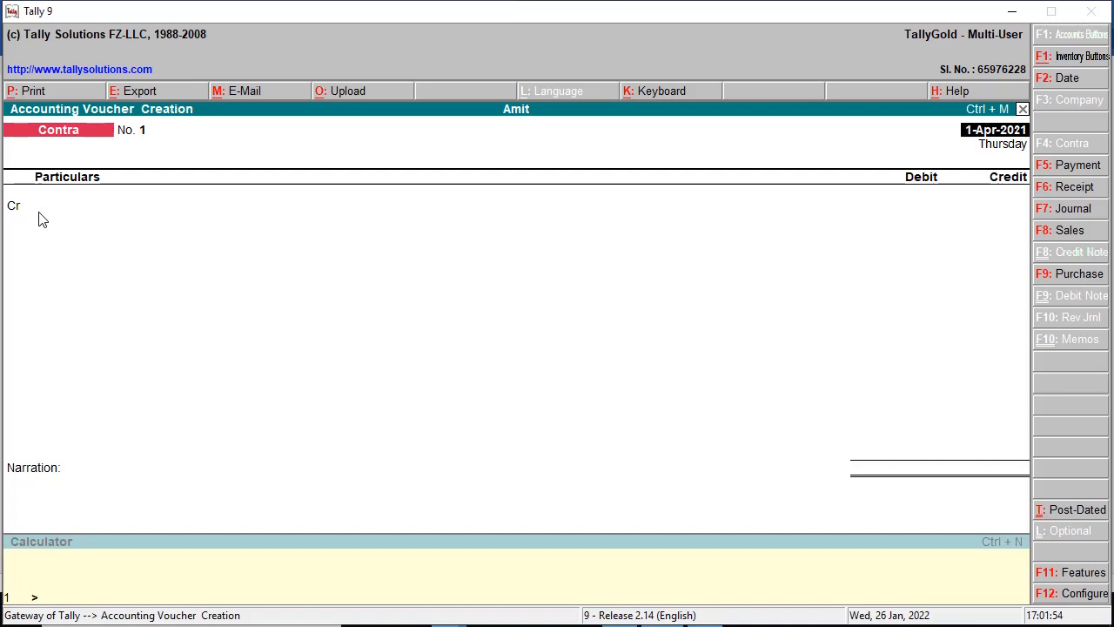
key(alt+Tab)
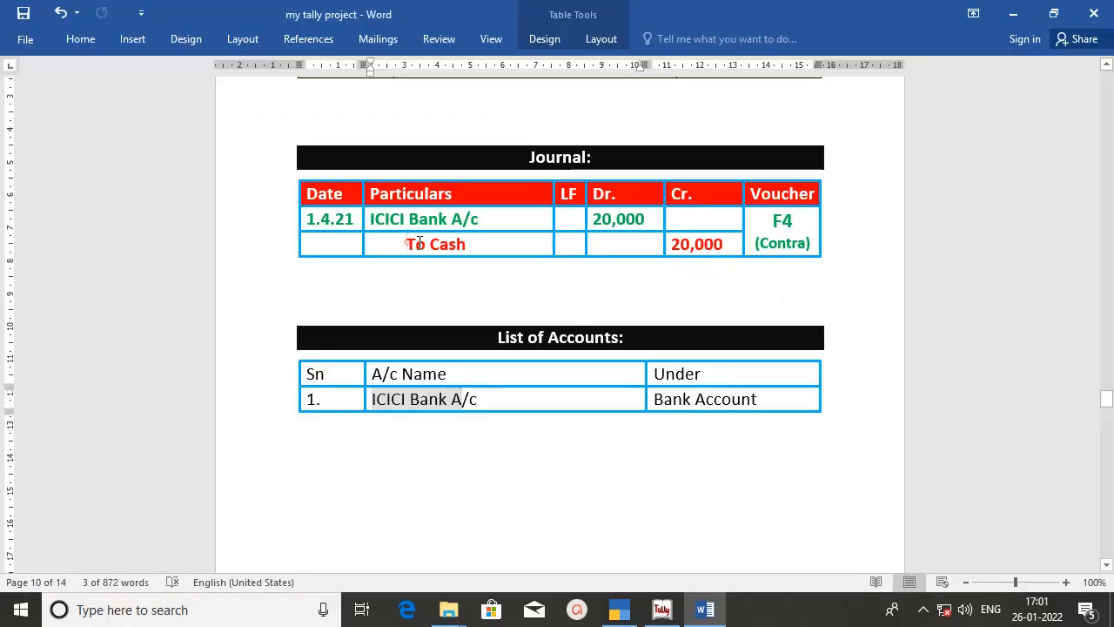
drag(408, 243, 468, 244)
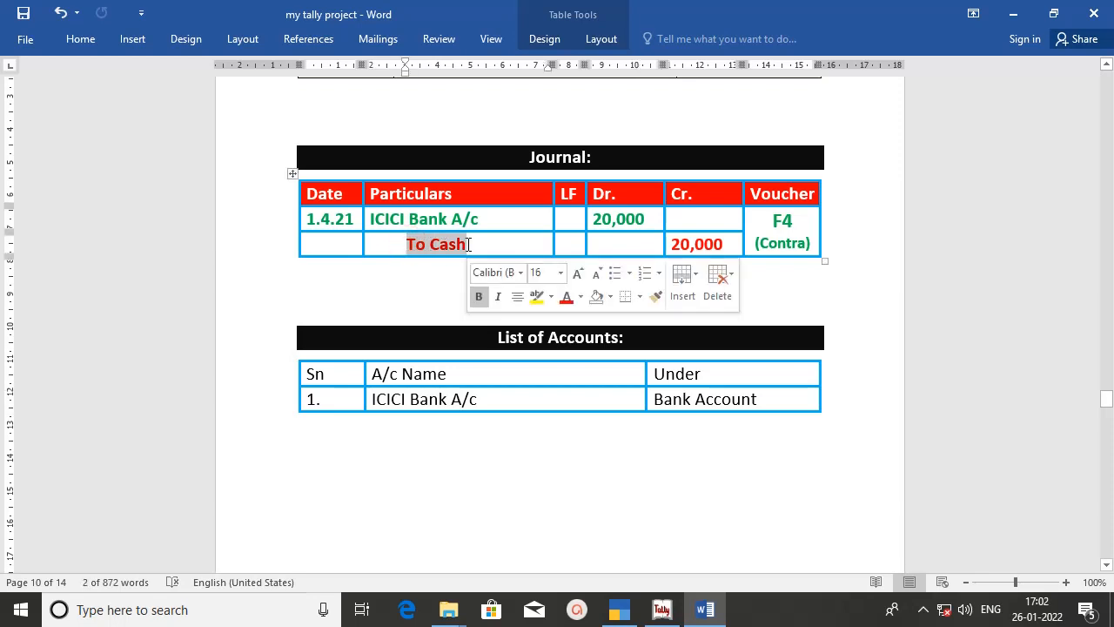
key(alt+Tab)
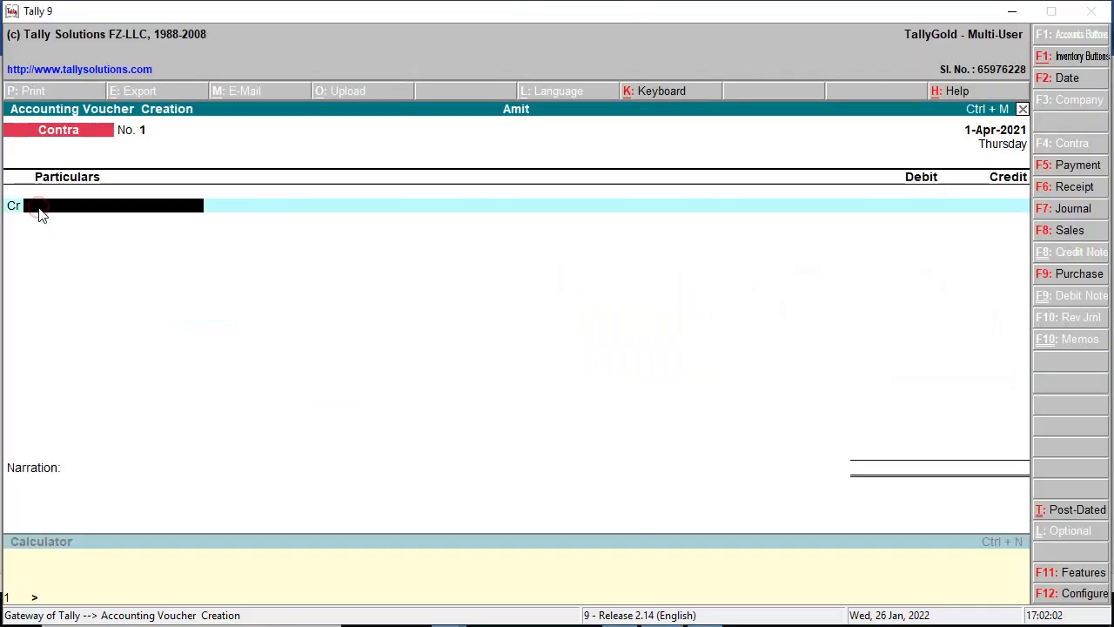
text(Cash)
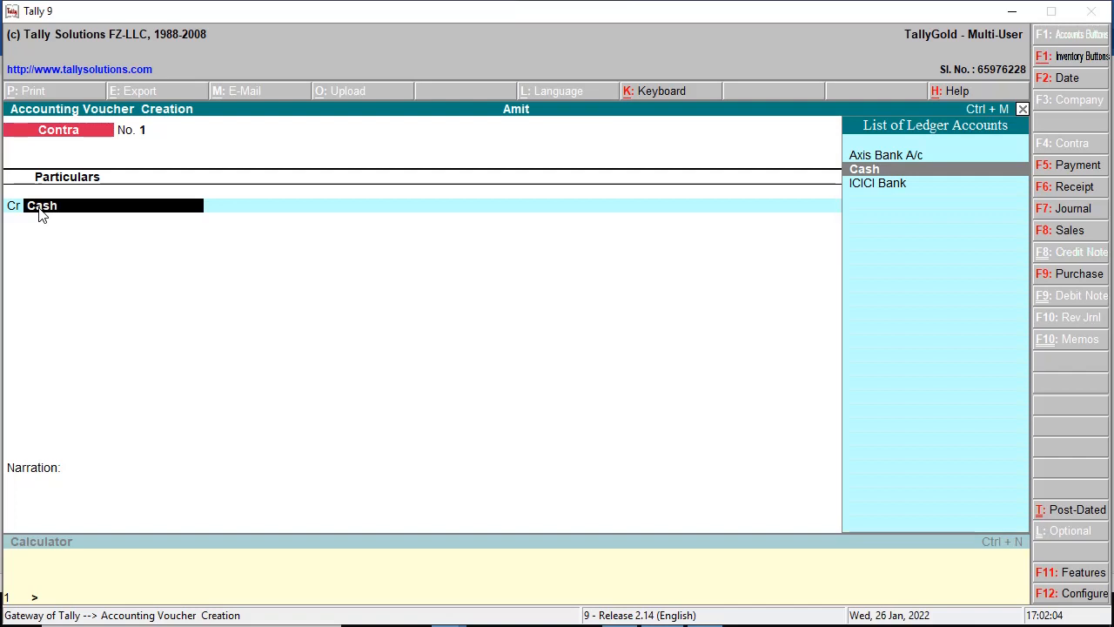
key(Return)
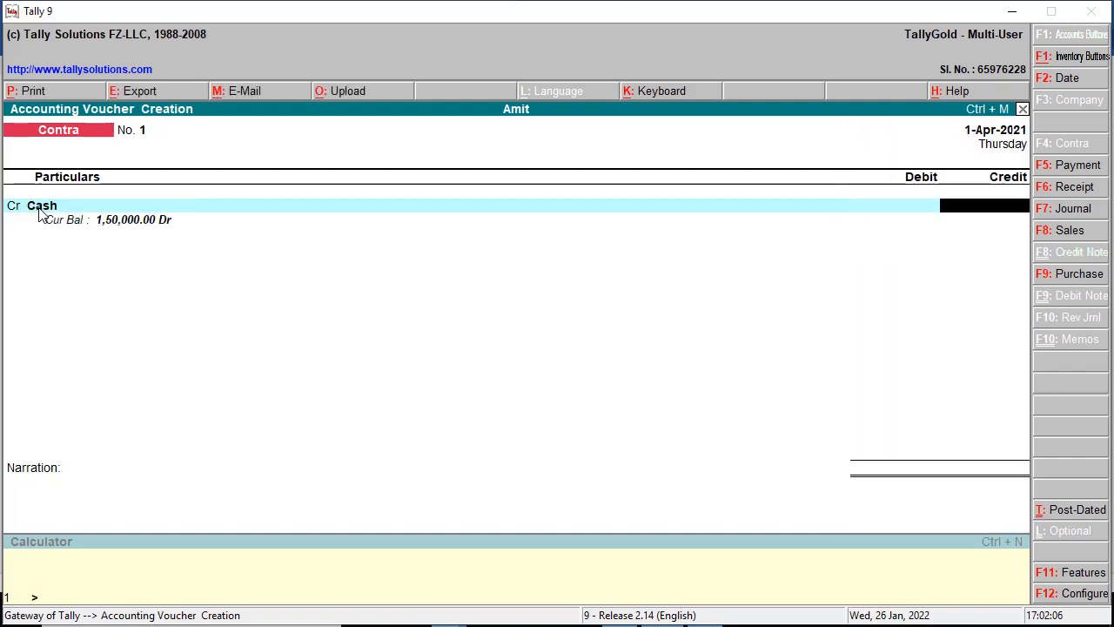
text(10000)
key(alt+Tab)
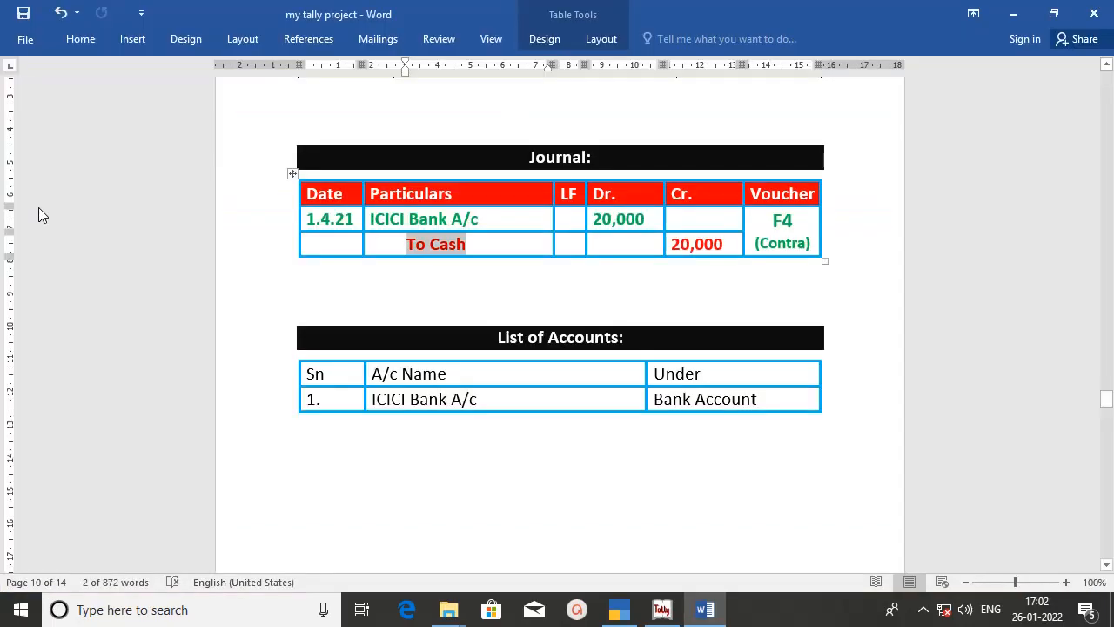
key(alt+Tab)
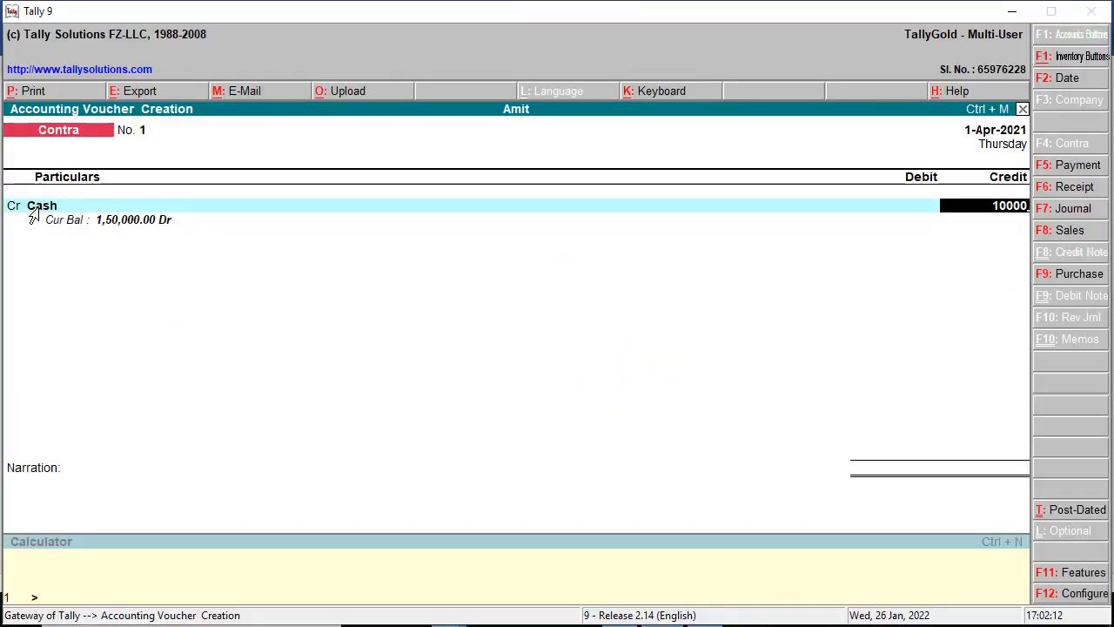
text(2000)
key(BackSpace)
key(BackSpace)
key(BackSpace)
key(BackSpace)
key(BackSpace)
key(BackSpace)
key(BackSpace)
key(BackSpace)
Step: Credit Cash with 20000, debit ICICI Bank with the same amount, and save the Contra voucher without a narration
text(20000)
key(Return)
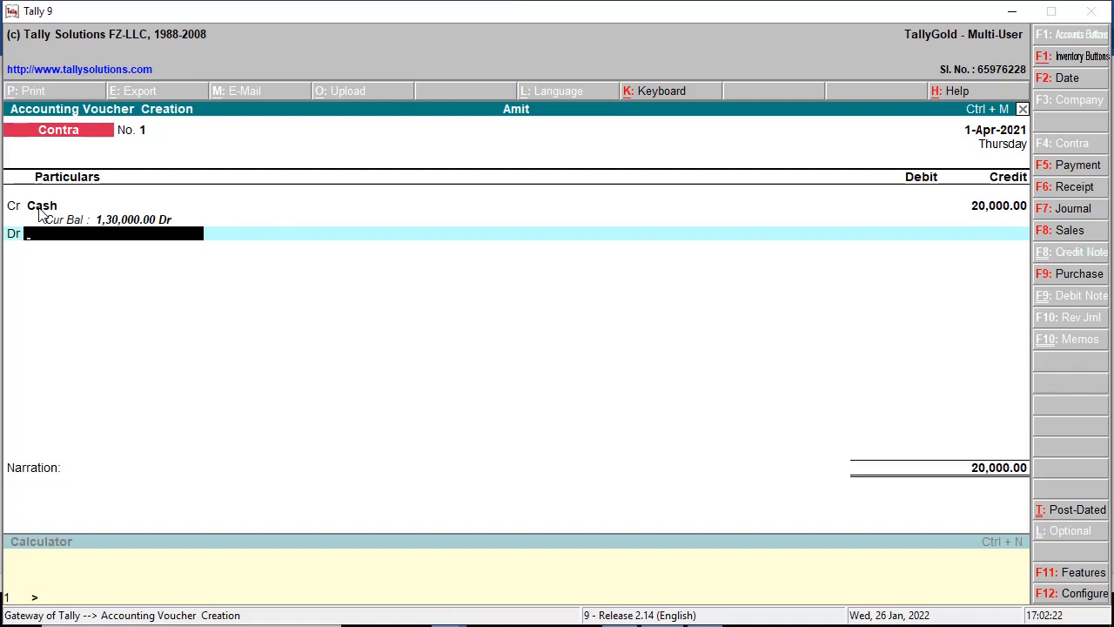
text(I)
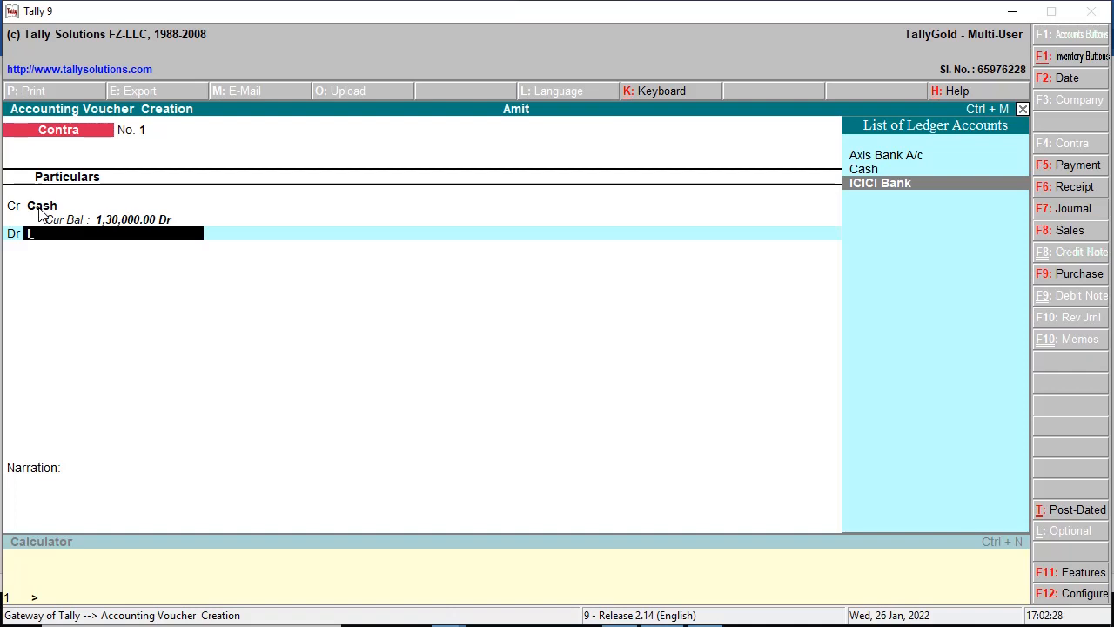
key(Return)
key(Return)
key(Return)
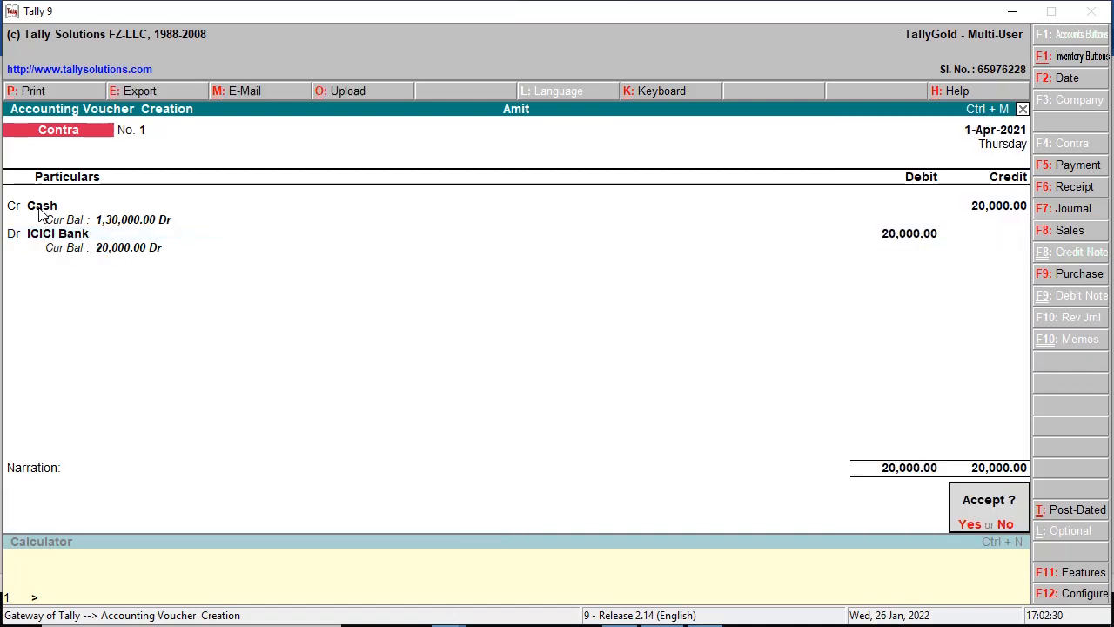
key(Return)
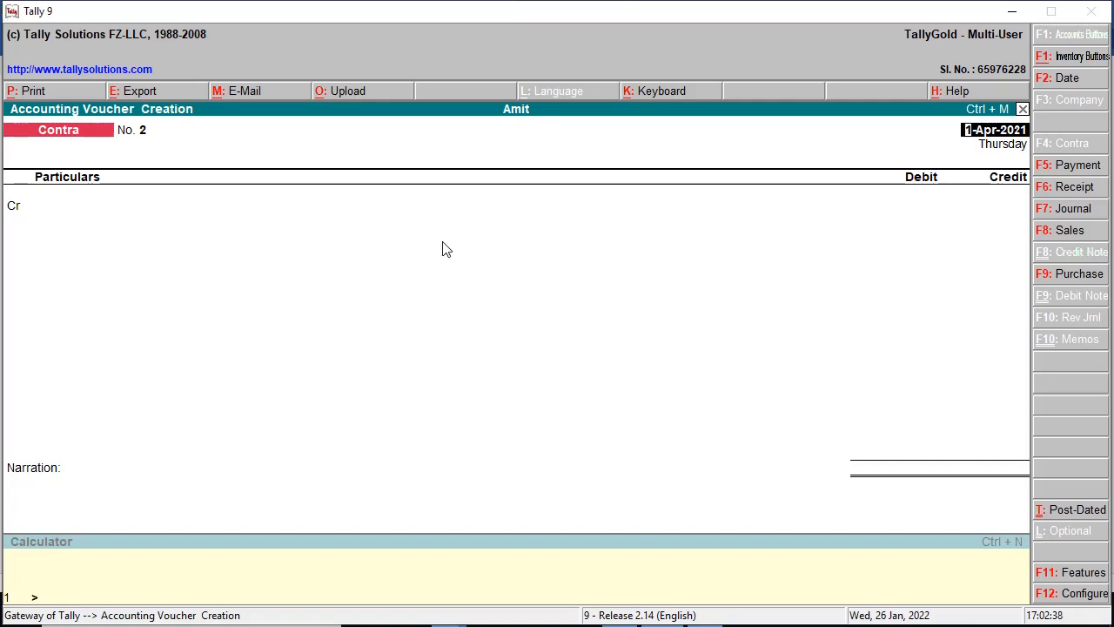
Step: Switch to TallyPrime and start a new ledger named ICICI Bank A/c without an alias
click(1012, 12)
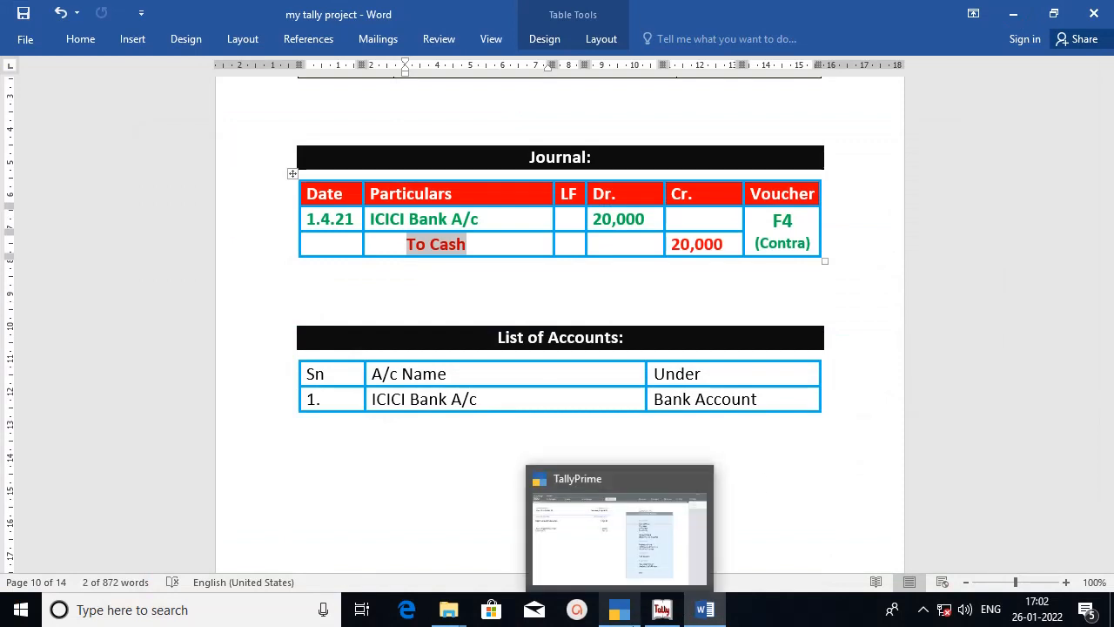
click(621, 609)
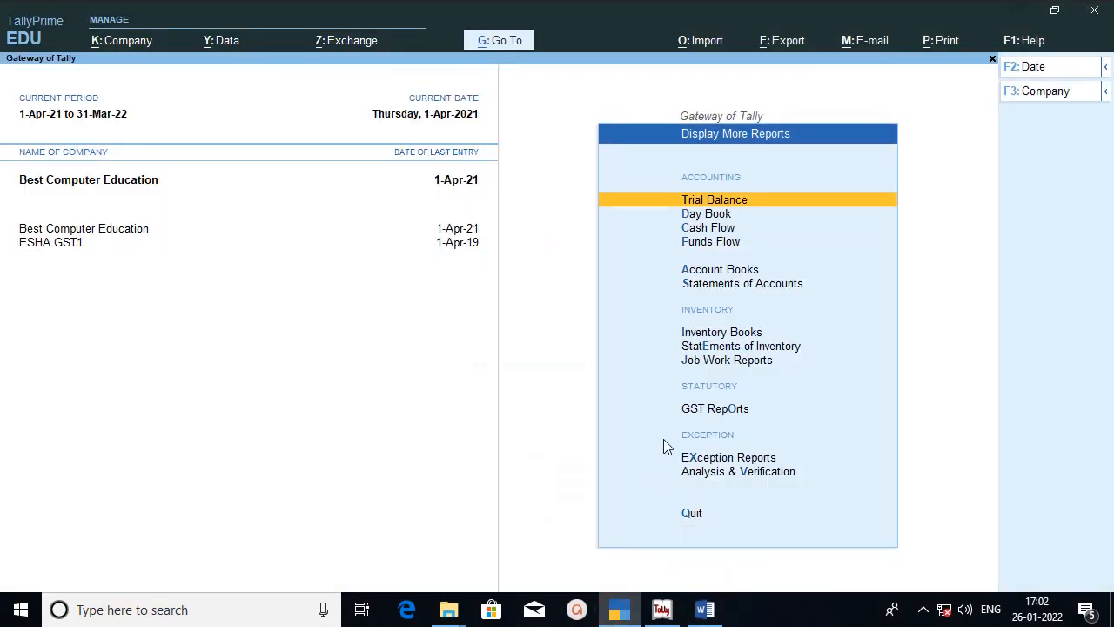
key(Escape)
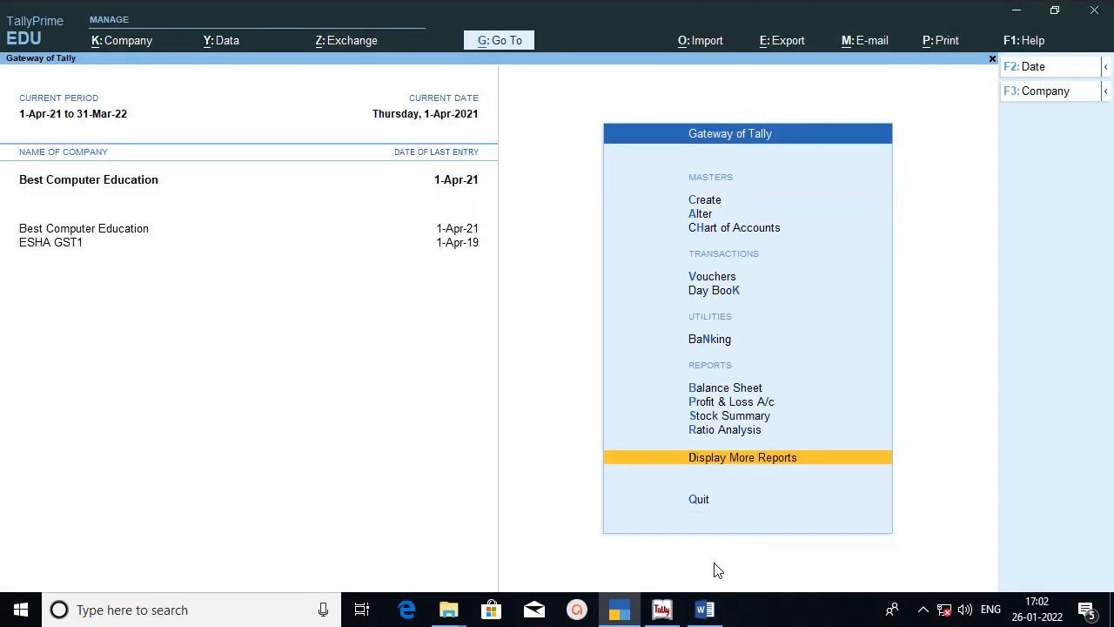
click(719, 203)
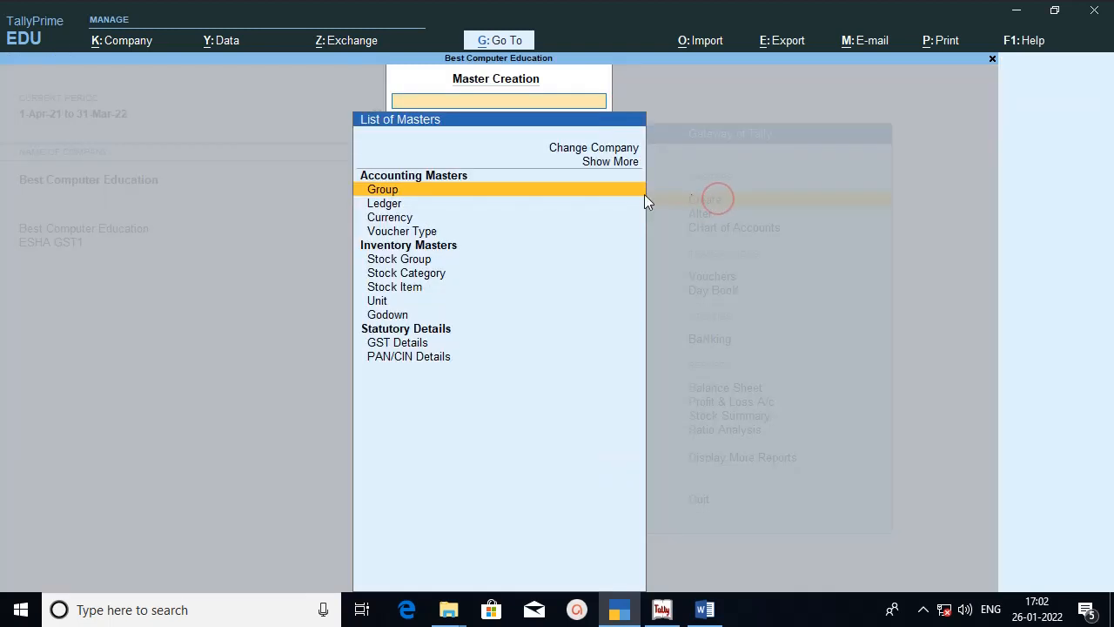
click(386, 202)
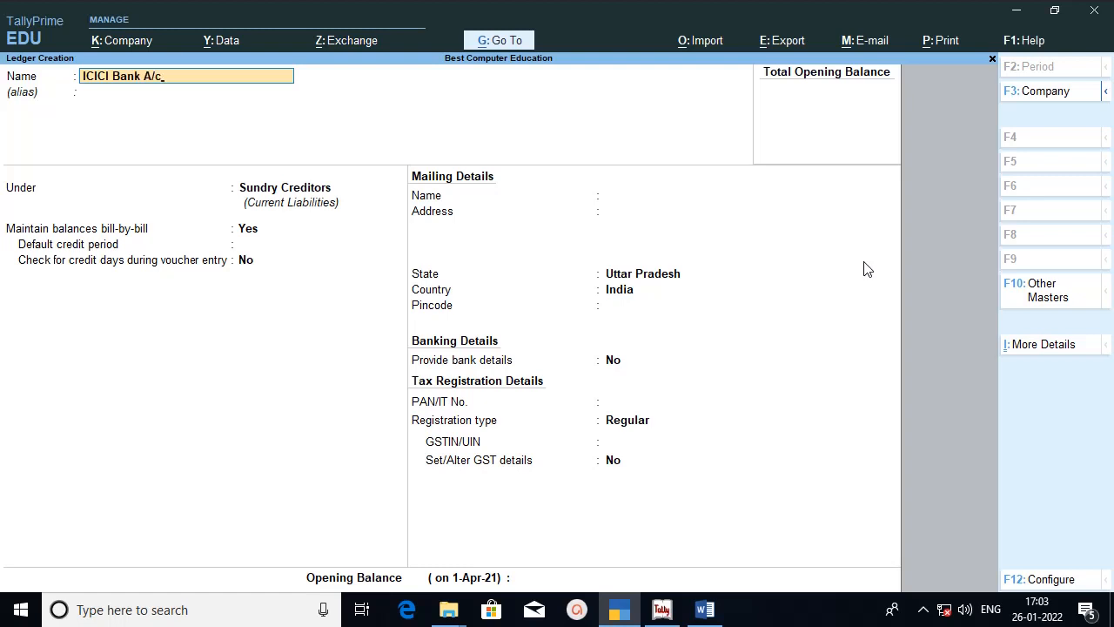
key(Return)
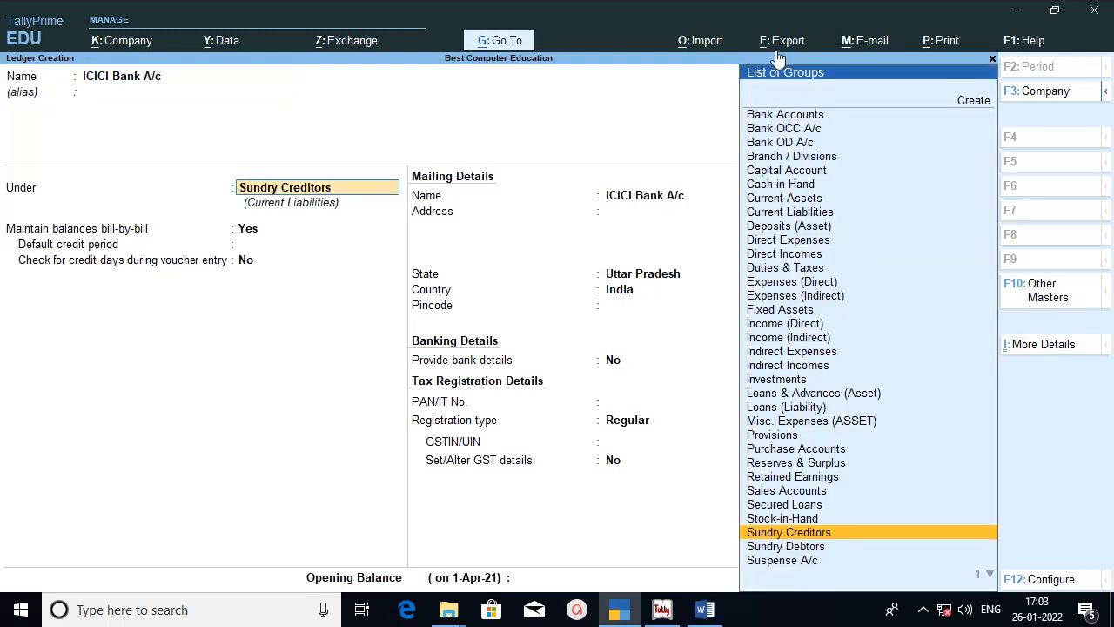
Step: Place the ICICI Bank A/c ledger under Bank Accounts, keep the default details with no opening balance, and save it
click(806, 117)
key(Return)
key(Return)
key(Return)
key(Return)
key(Return)
key(Return)
key(Return)
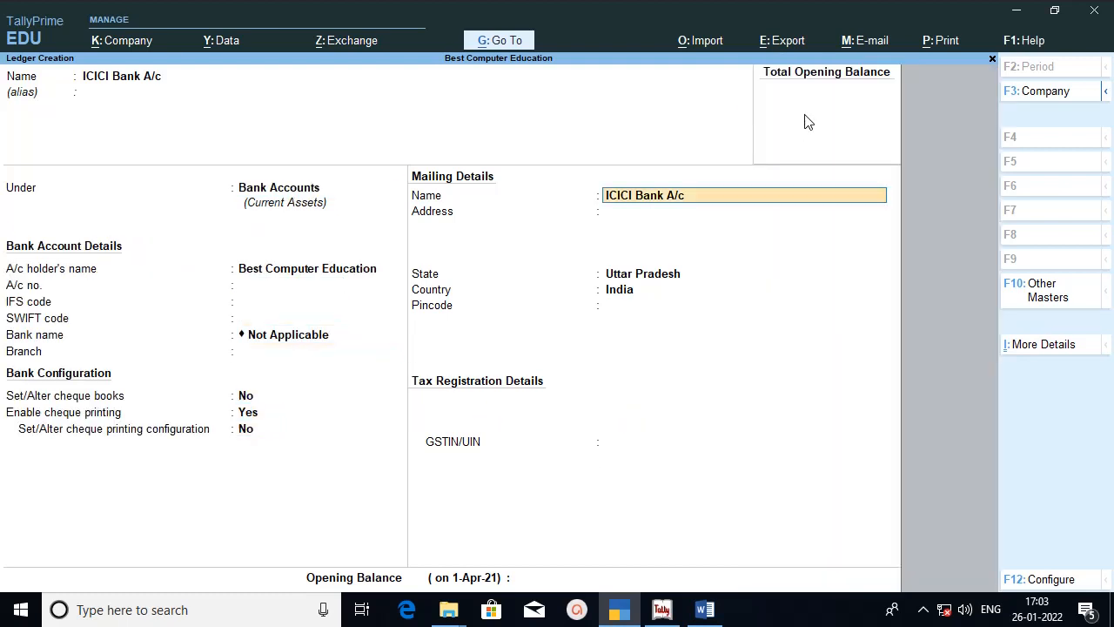
key(Return)
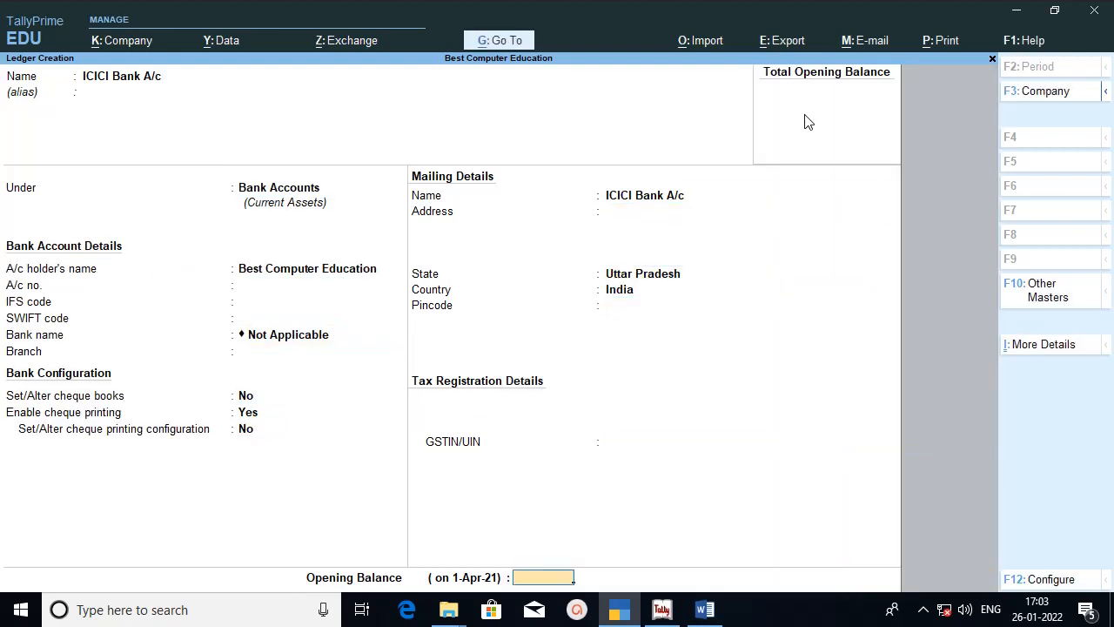
key(Return)
key(y)
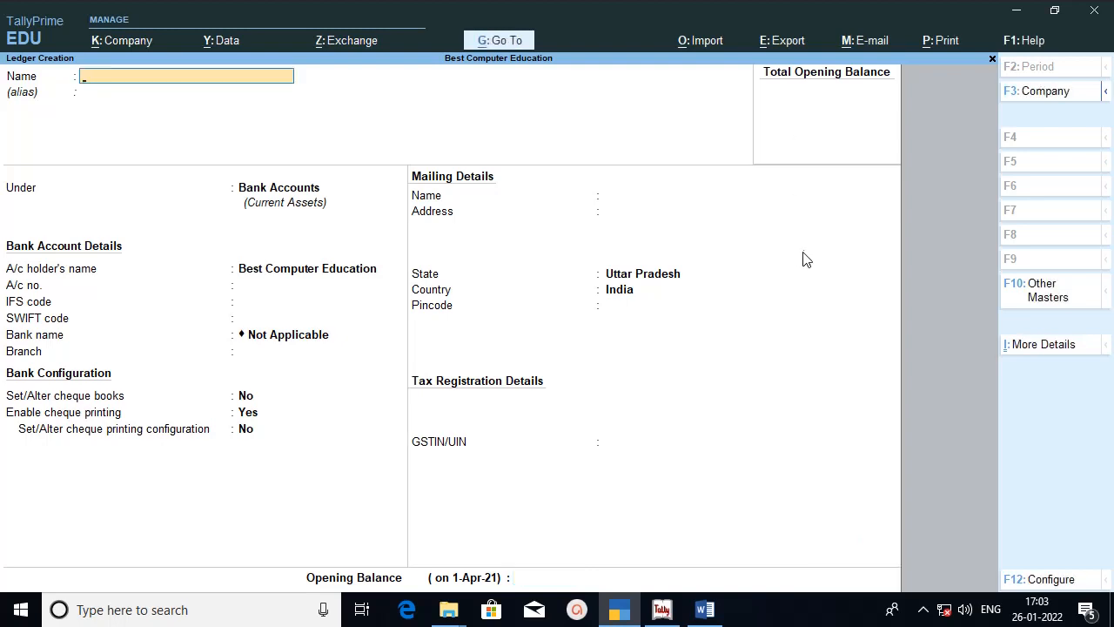
Step: Leave ledger creation for the Gateway of Tally and start a new Contra voucher
key(Escape)
key(y)
key(Escape)
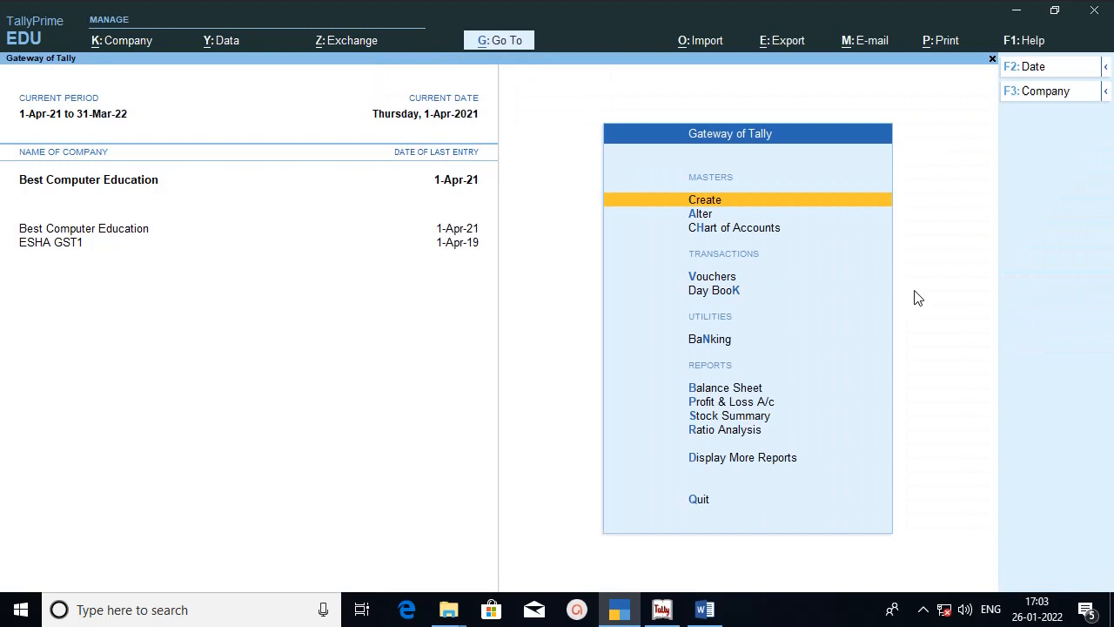
click(711, 279)
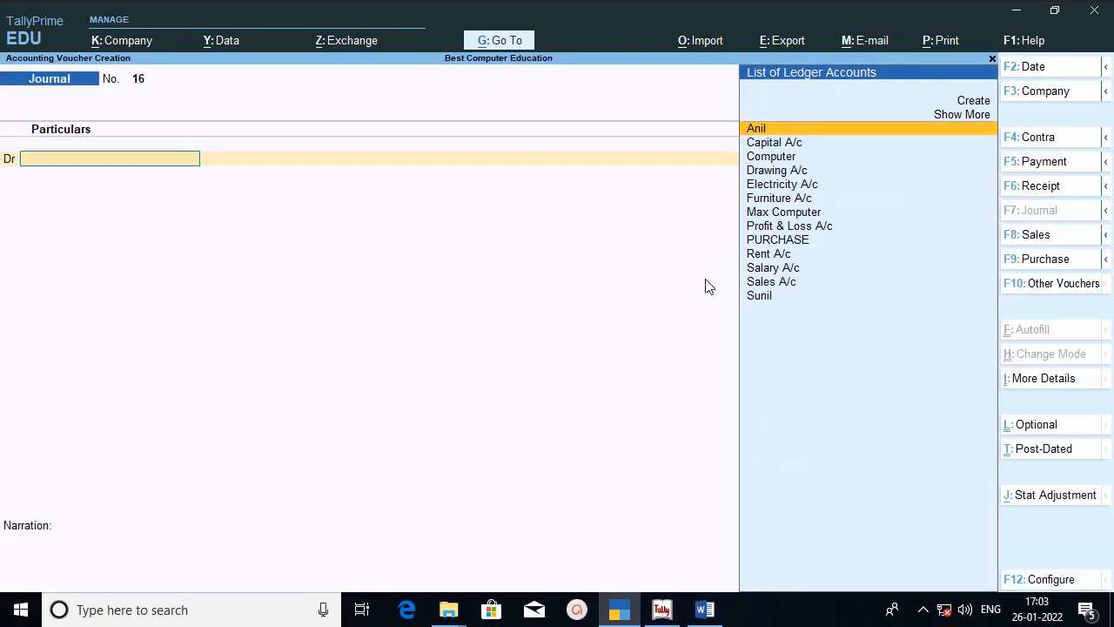
click(1046, 141)
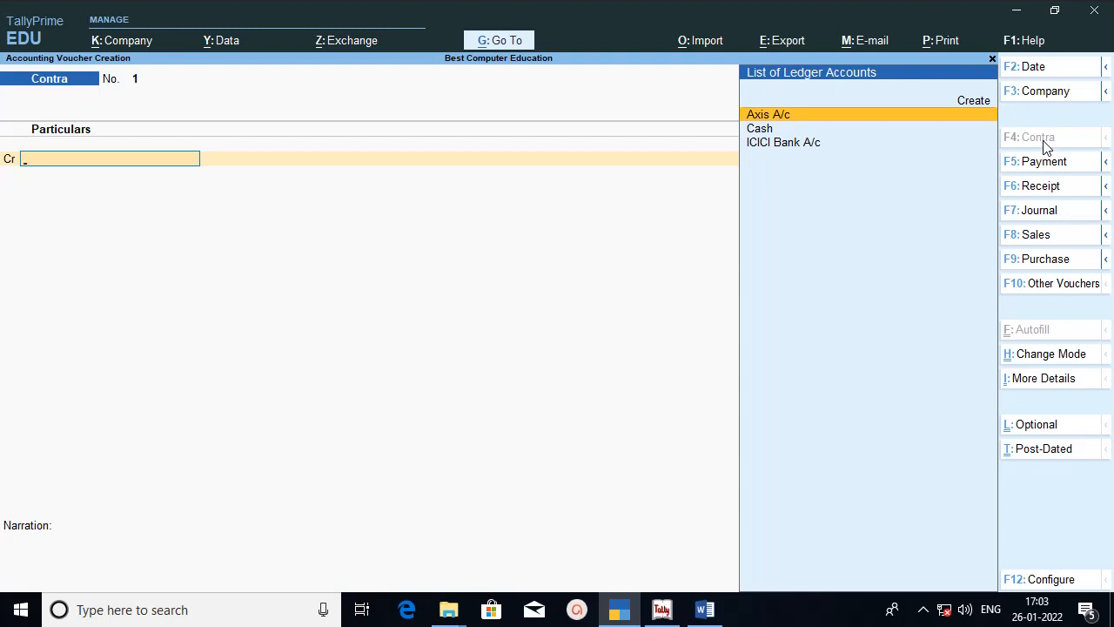
Step: Check the journal entry in Word and credit Cash with 20000 in the TallyPrime Contra voucher
key(alt+Tab)
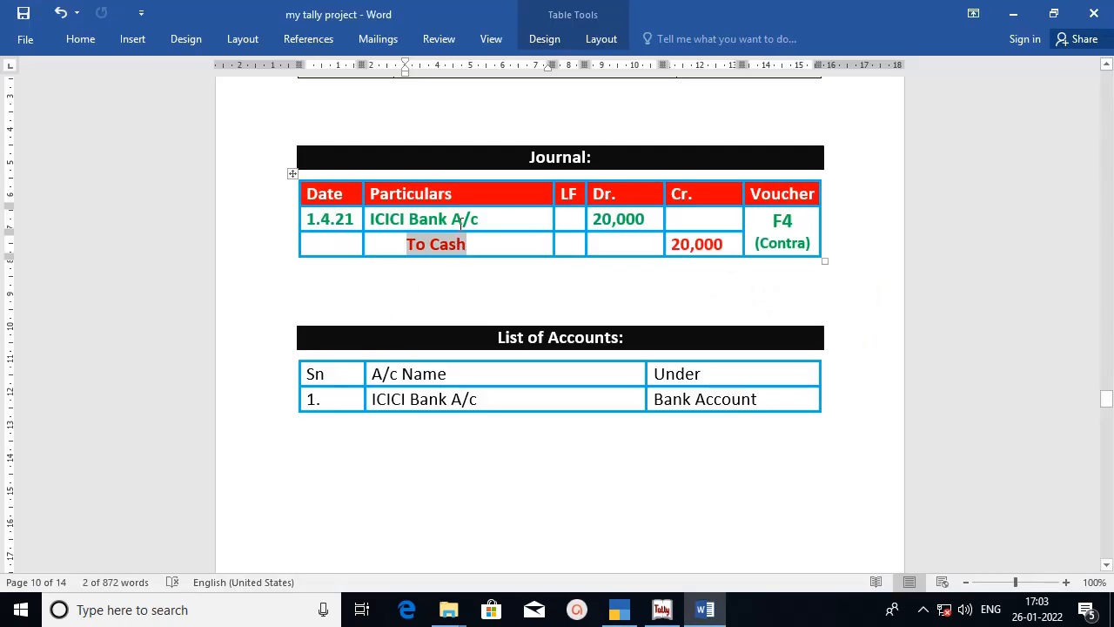
key(alt+Tab)
text(Ca)
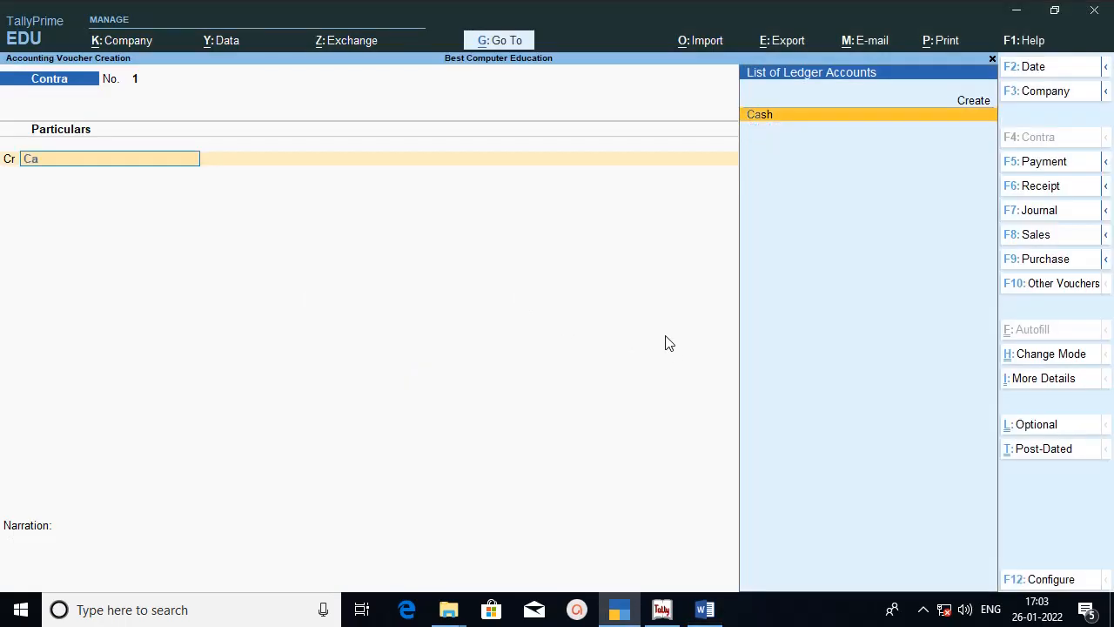
text(sh)
key(Return)
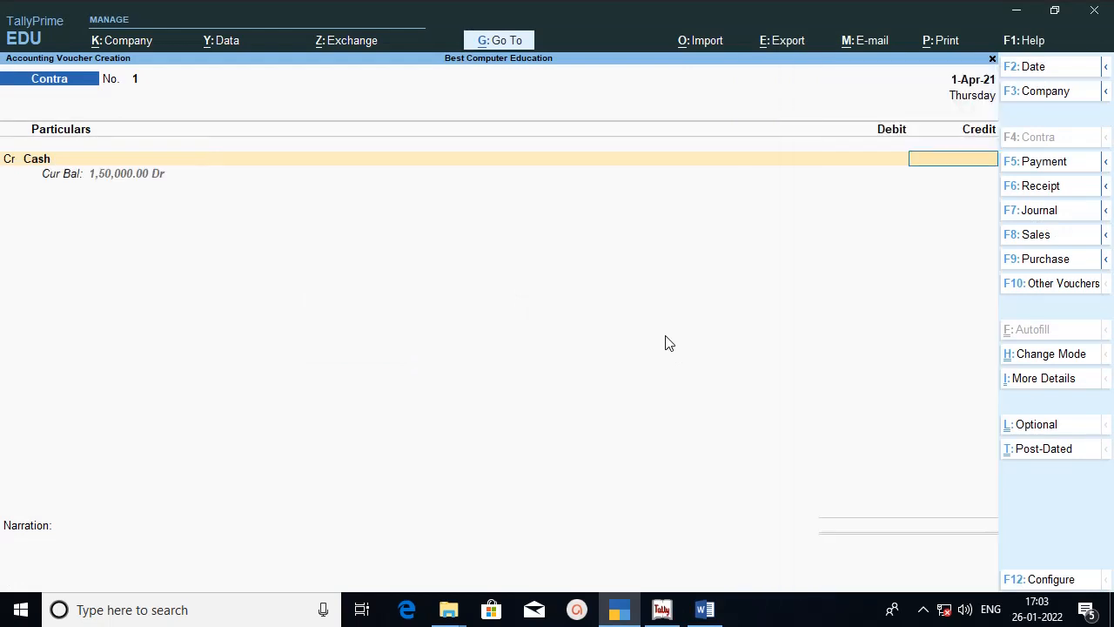
text(20000)
key(Return)
key(Return)
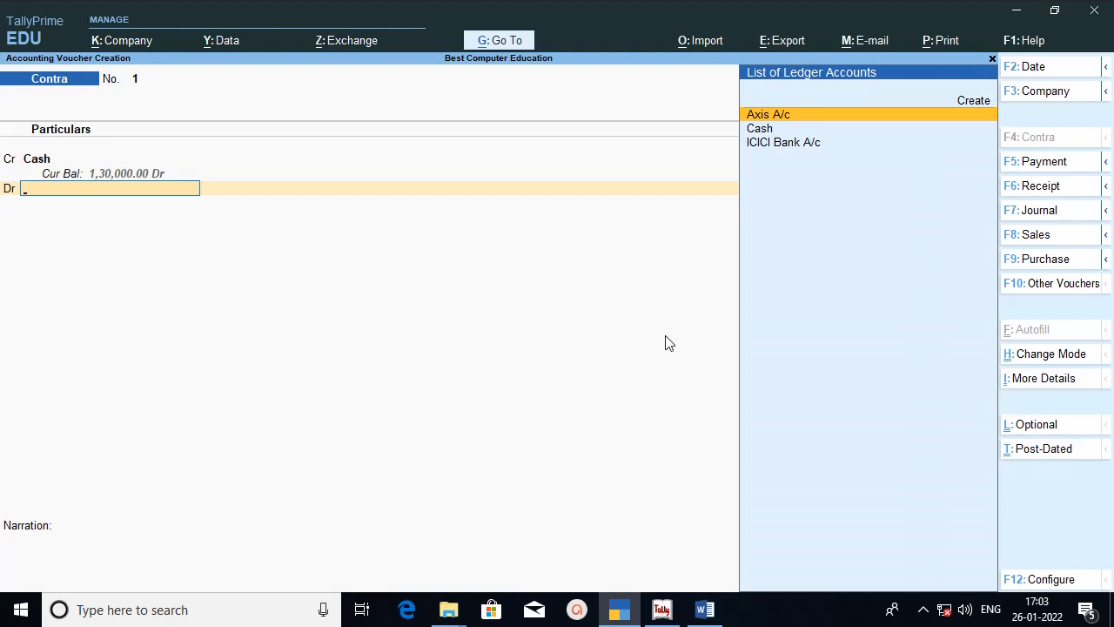
Step: Debit ICICI Bank A/c with 20,000 and enter the cash denominations as 10 notes of 2000
text(I)
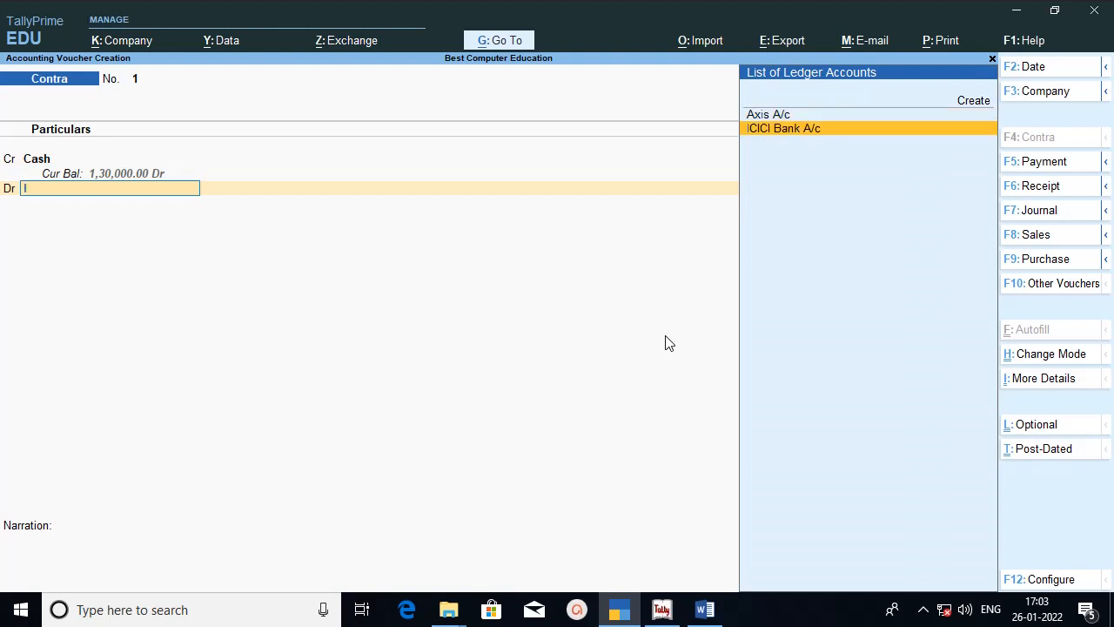
click(781, 129)
key(Return)
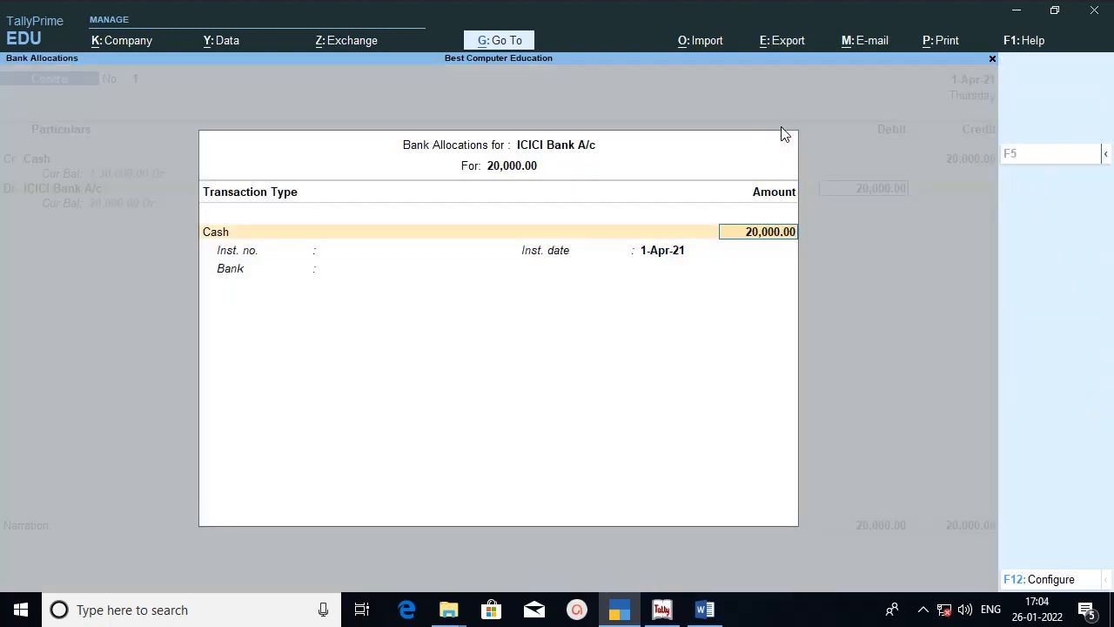
key(Return)
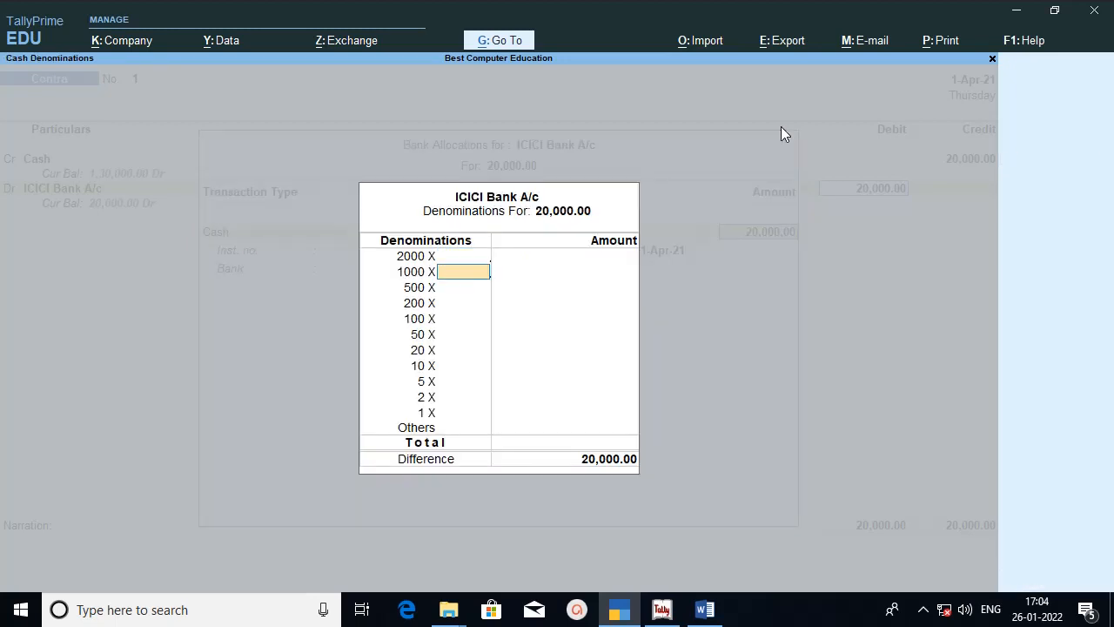
click(465, 257)
text(10)
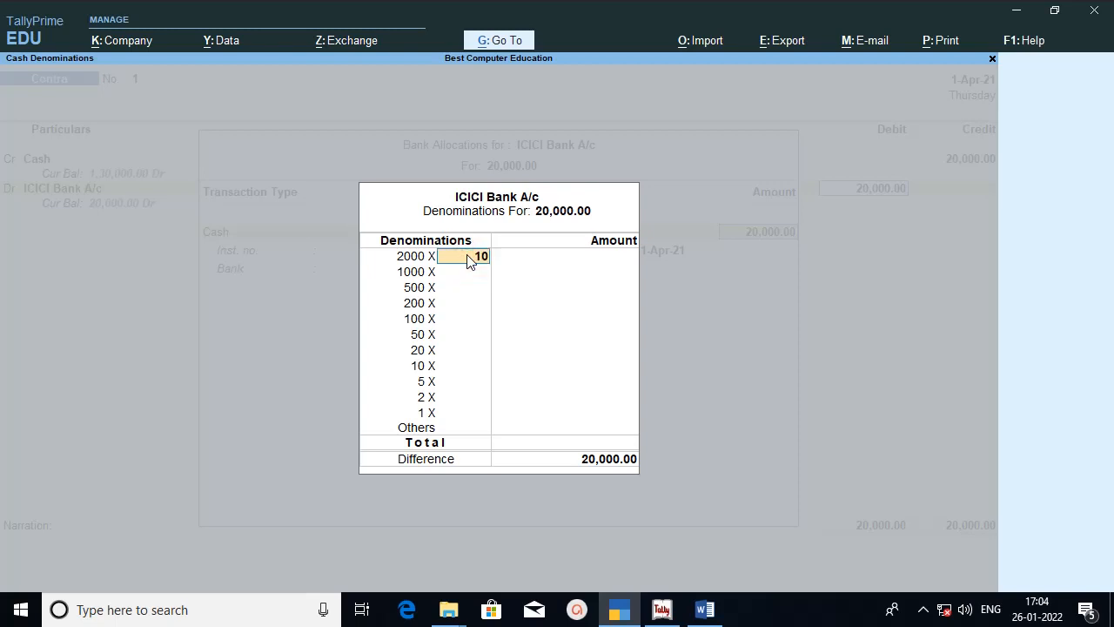
key(Return)
key(Return)
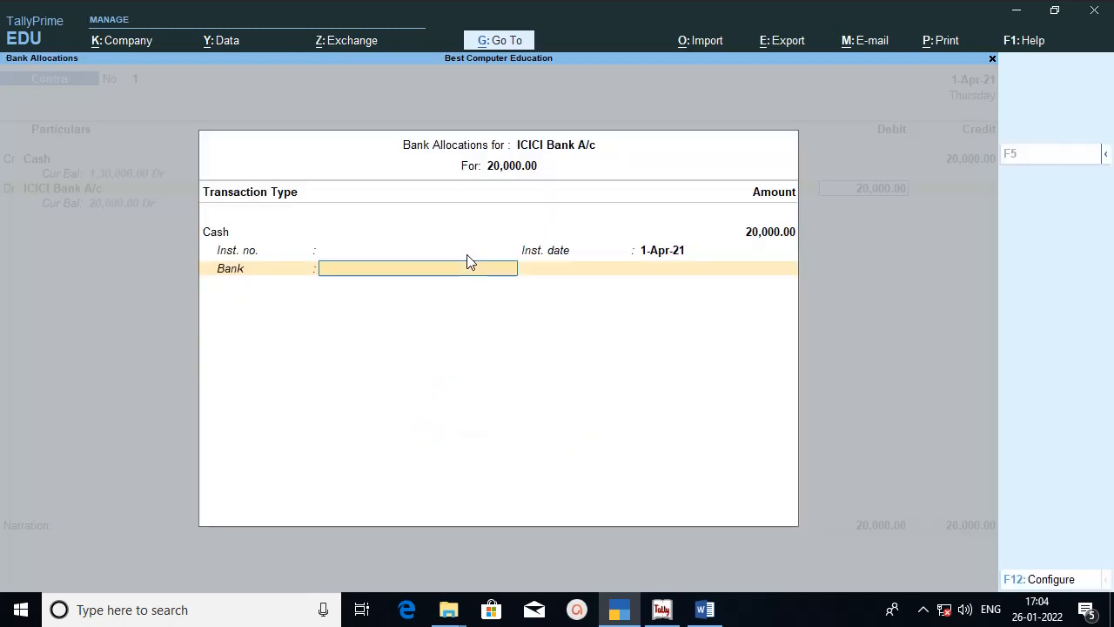
Step: Leave the allocation's bank field and the narration blank, and save the Contra voucher
key(Return)
key(Return)
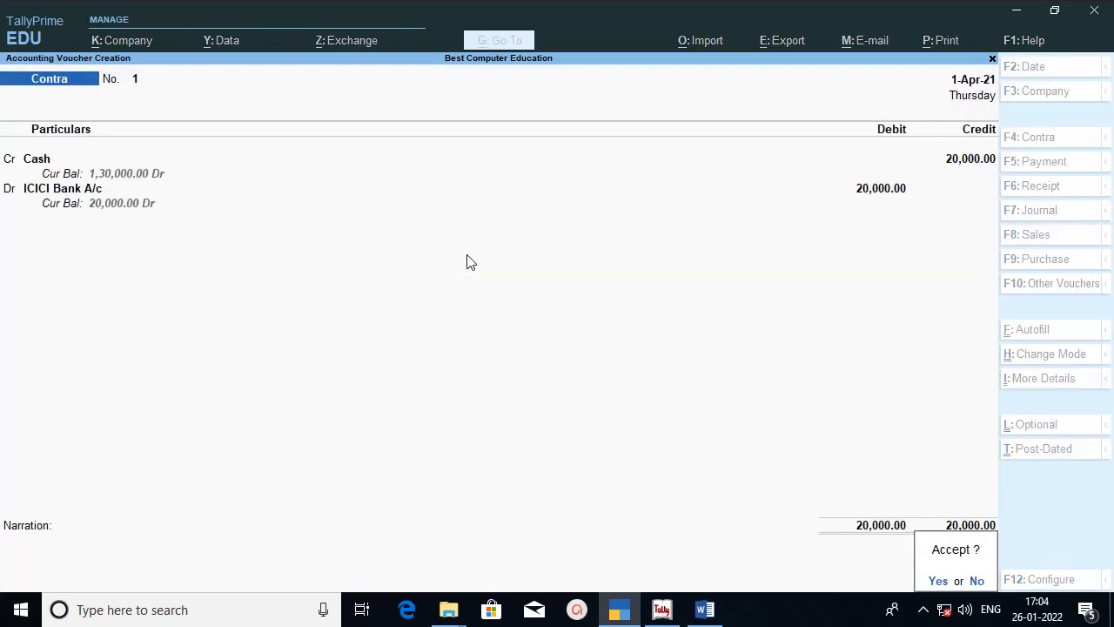
key(Return)
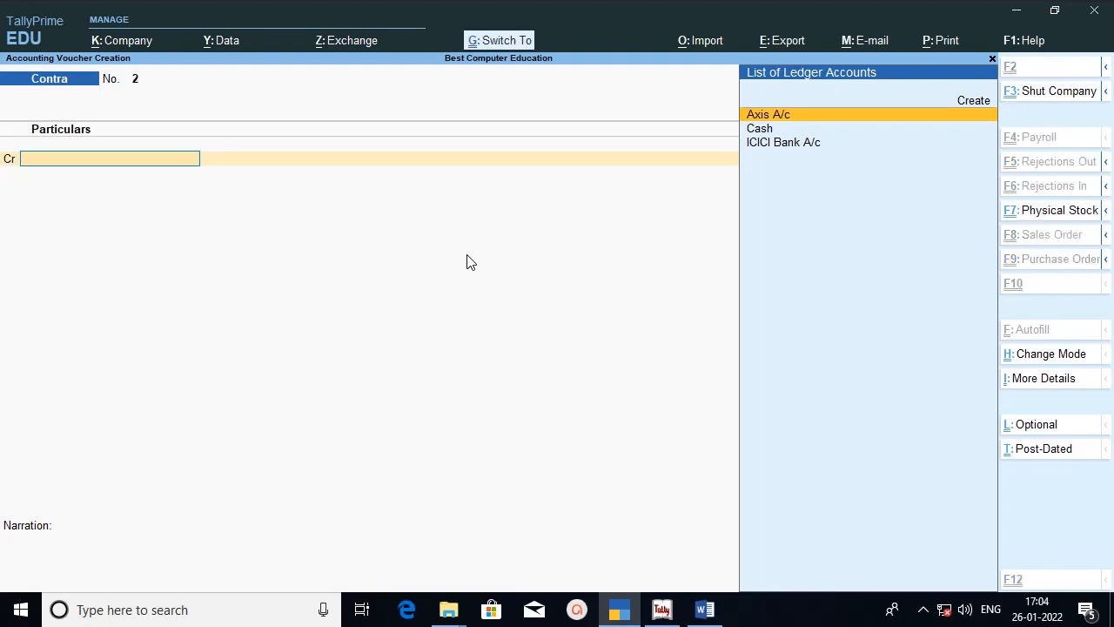
key(ctrl+Down)
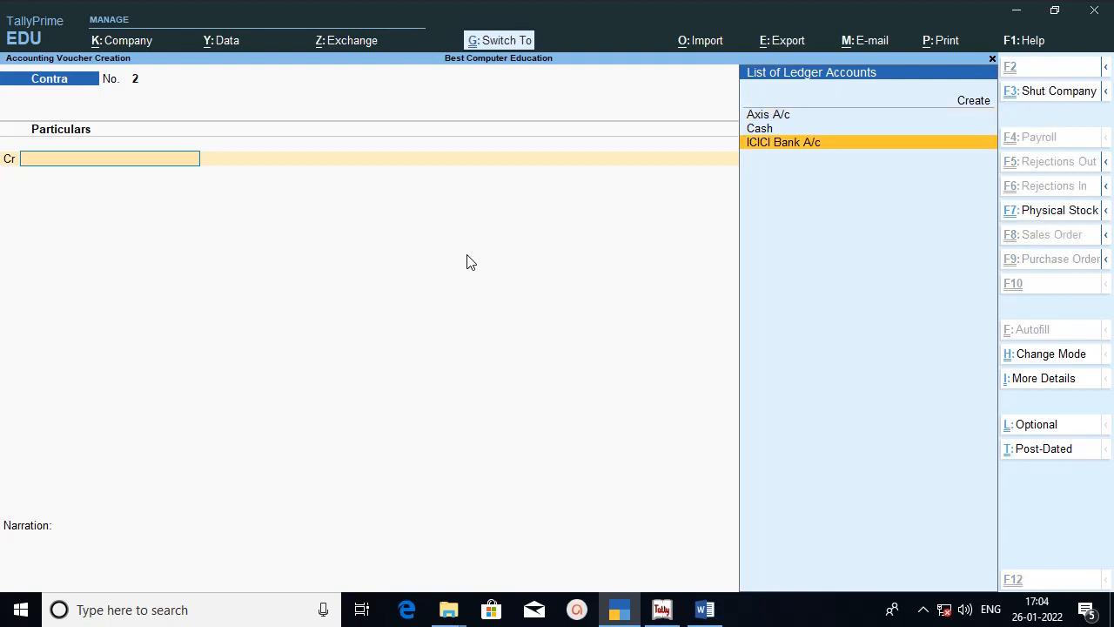